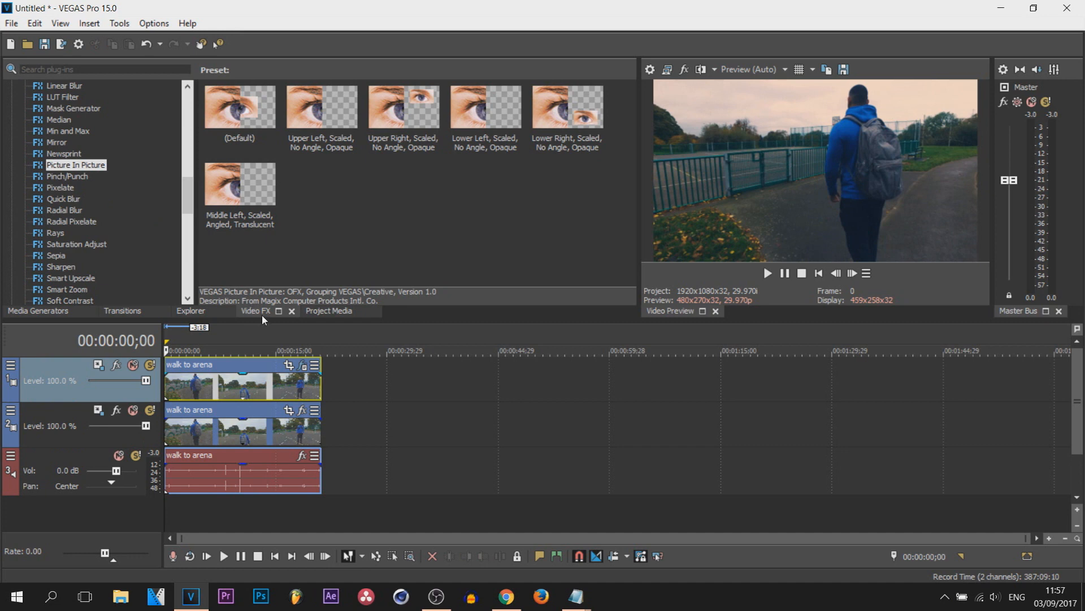
Apply the default Picture In Picture preset to the upper walk to arena clip and shrink it to about 0.24 scale in the frame's lower-left corner.
drag(240, 113, 257, 388)
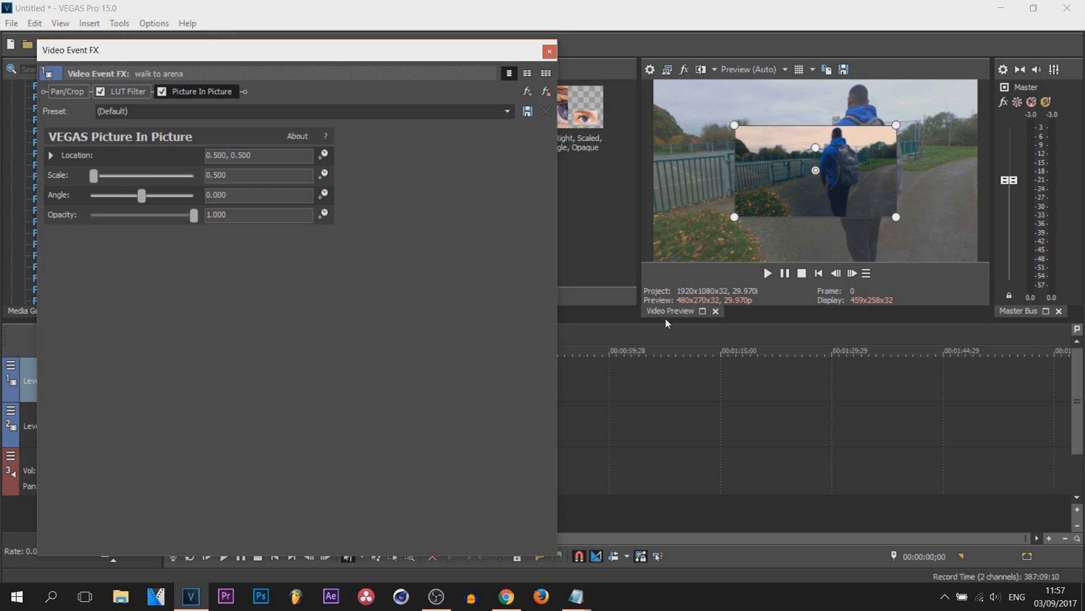
drag(751, 190, 719, 174)
drag(702, 128, 668, 225)
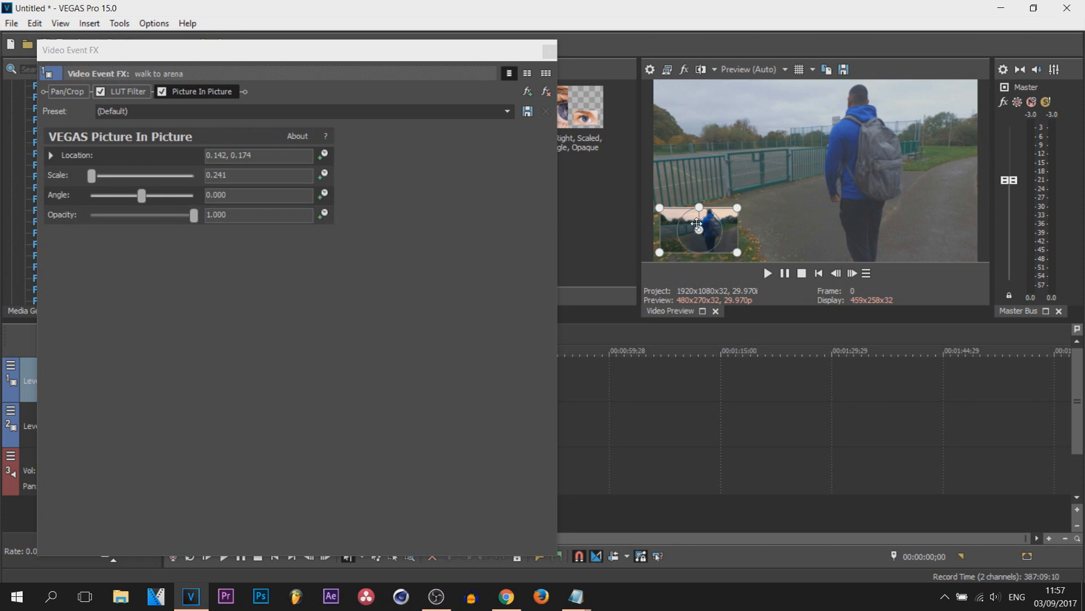
Try rotating the picture-in-picture inset by about 34 degrees, and reset its angle to 0.
drag(700, 208, 726, 185)
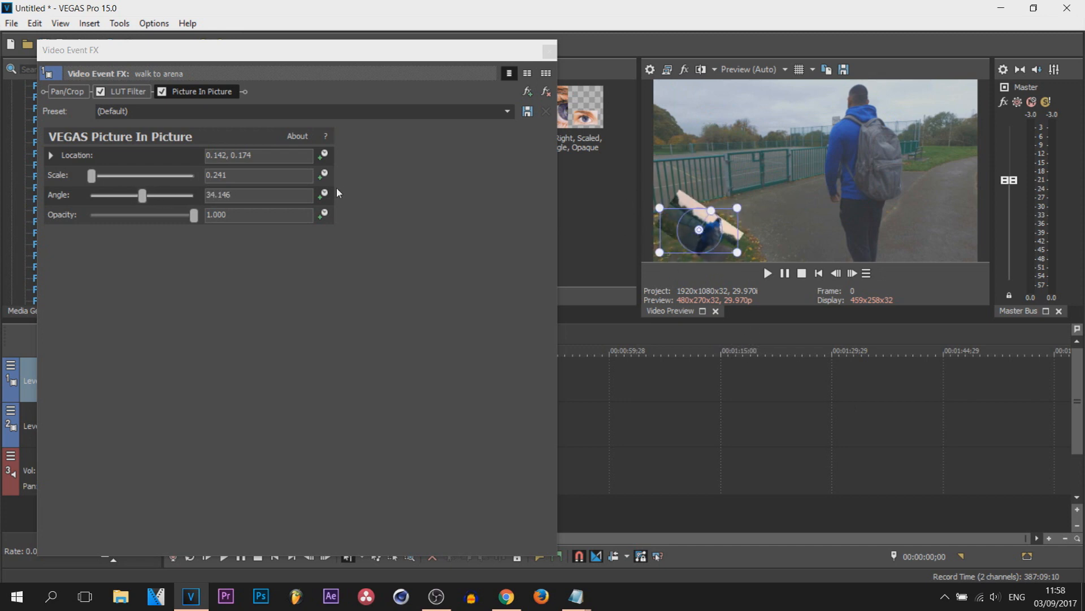
double_click(250, 193)
text(0)
key(Return)
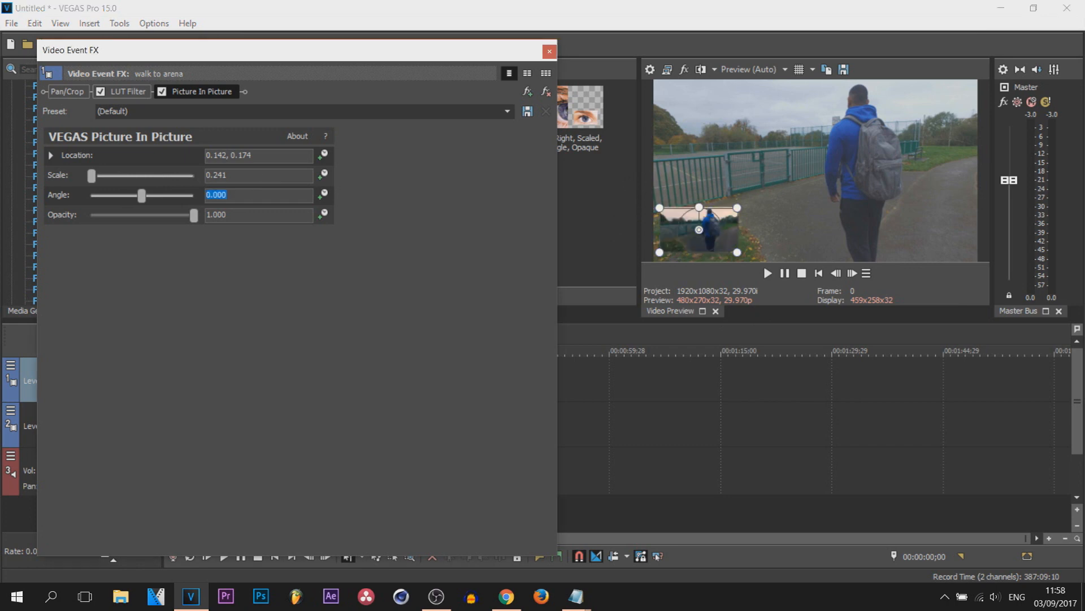
Try the inset in the video frame's upper-left corner at about 0.29 scale, located near 0.166, 0.833.
drag(737, 208, 769, 189)
drag(739, 239, 766, 131)
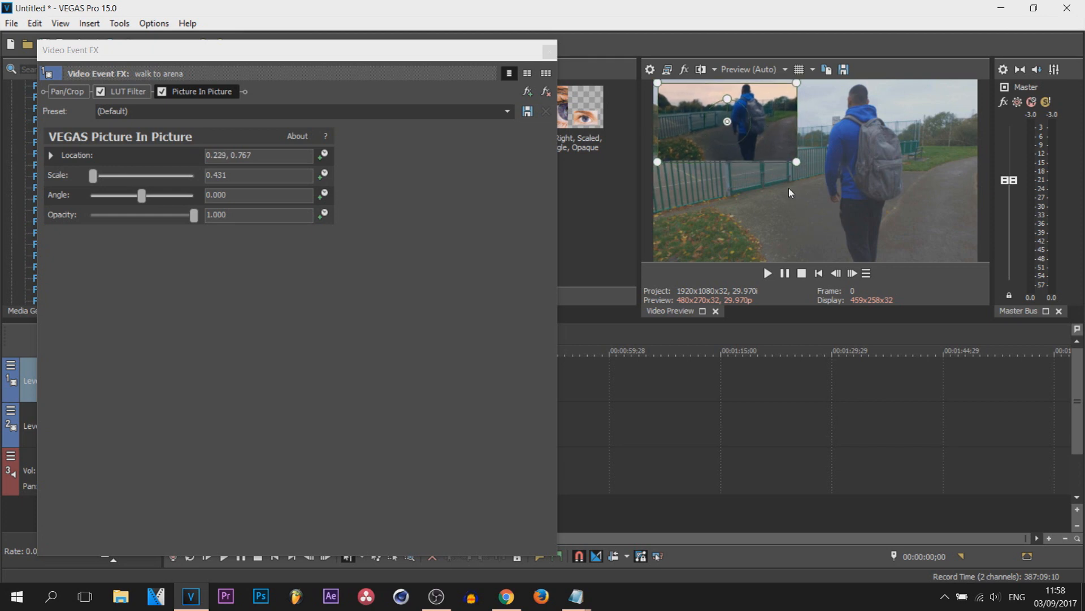
drag(796, 162, 744, 120)
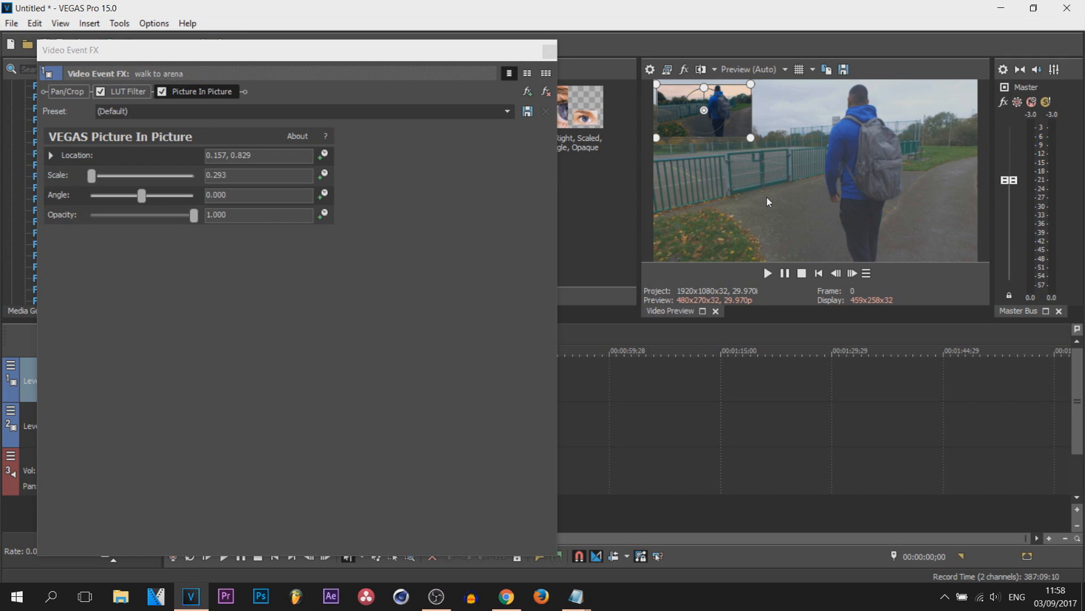
mouse_move(736, 118)
mouse_down()
mouse_move(729, 112)
mouse_move(738, 116)
mouse_up()
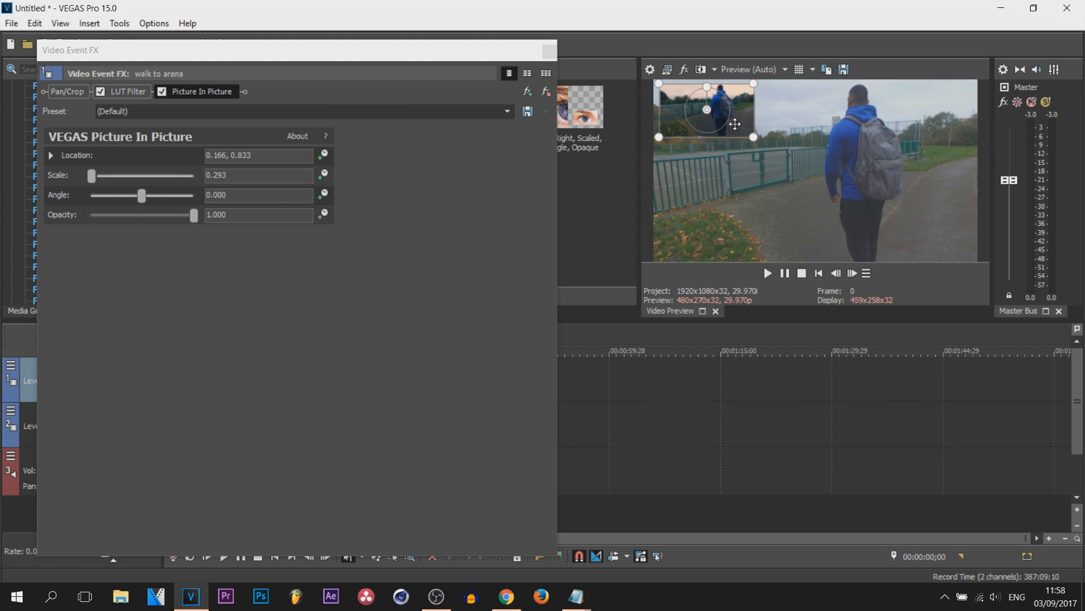
Try the inset in the video frame's lower-left corner, enlarged to about 0.34 scale.
drag(745, 106, 739, 226)
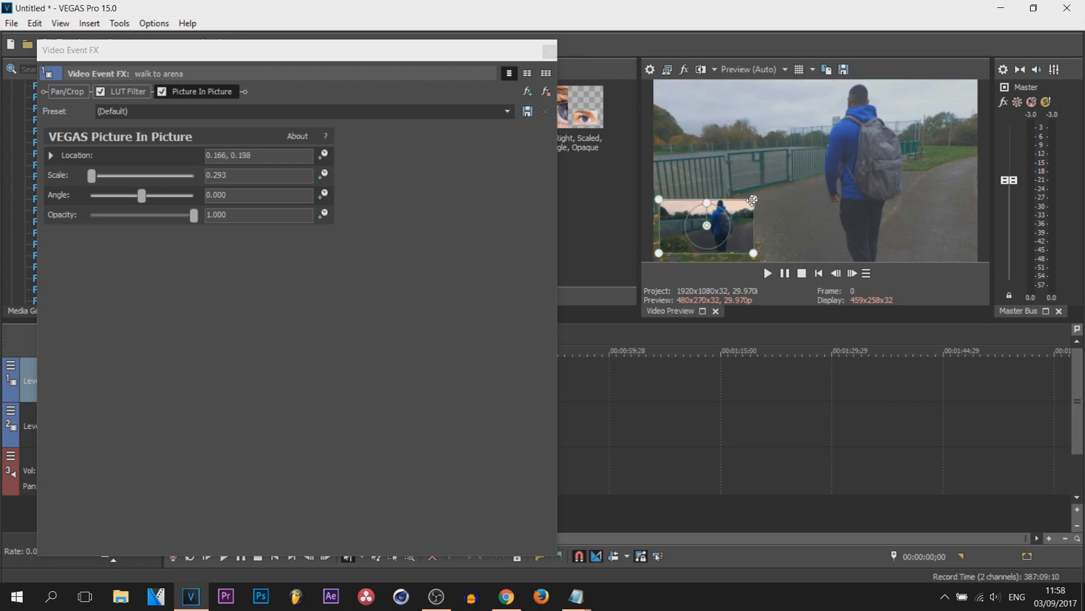
drag(752, 200, 760, 195)
mouse_move(752, 235)
mouse_down()
mouse_move(773, 214)
mouse_move(765, 230)
mouse_up()
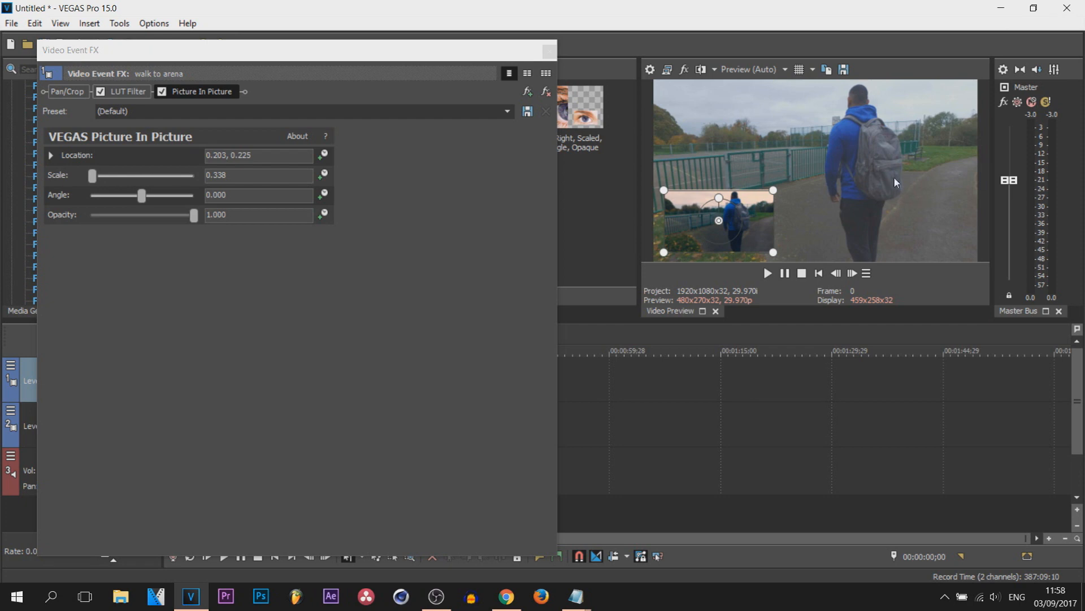
Position the inset in the upper-left area of the video frame, at about 0.235, 0.733.
drag(771, 220, 752, 101)
scroll(751, 100, up, 2)
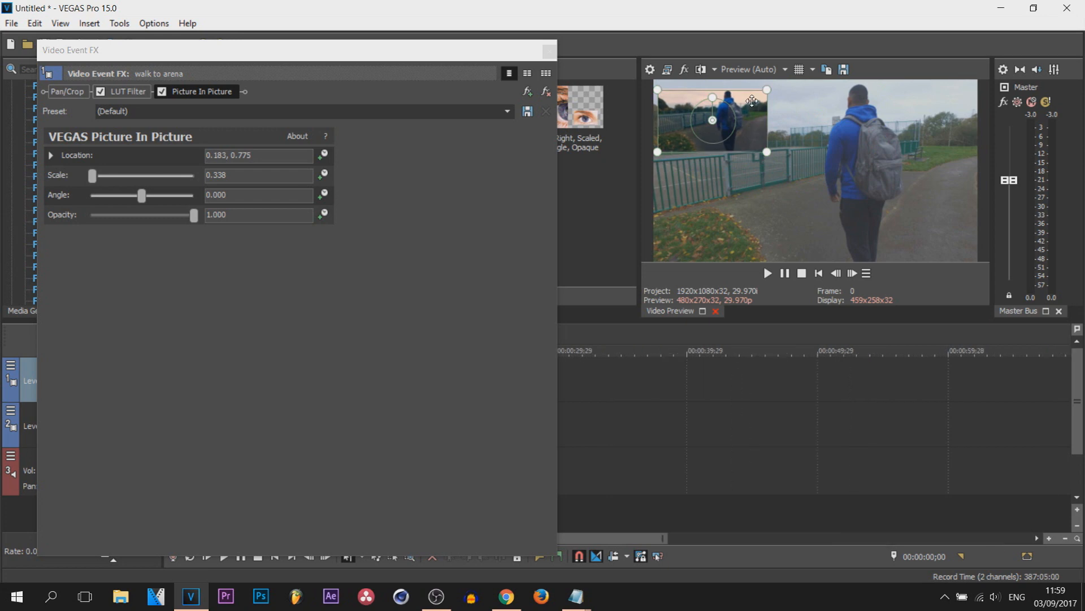
scroll(752, 100, down, 2)
drag(753, 141, 757, 140)
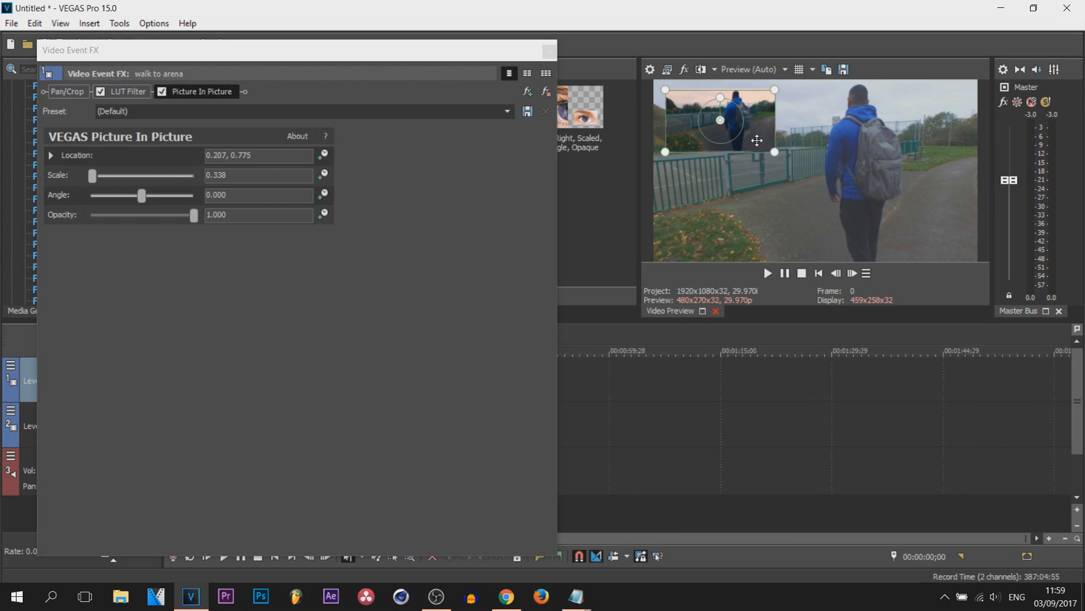
drag(757, 140, 760, 153)
scroll(770, 134, up, 1)
scroll(771, 134, down, 1)
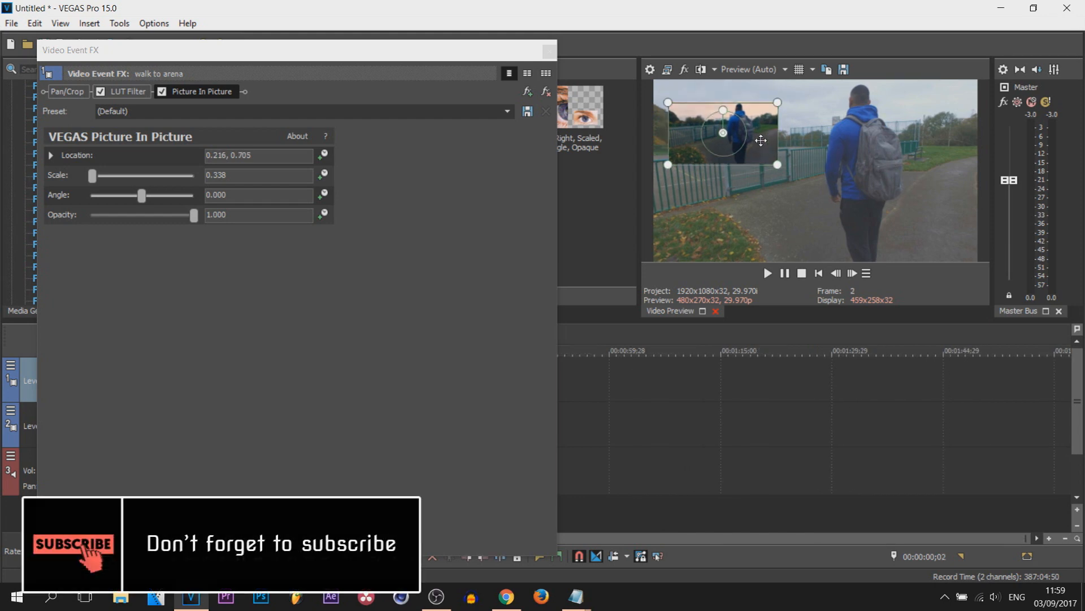
drag(767, 146, 756, 125)
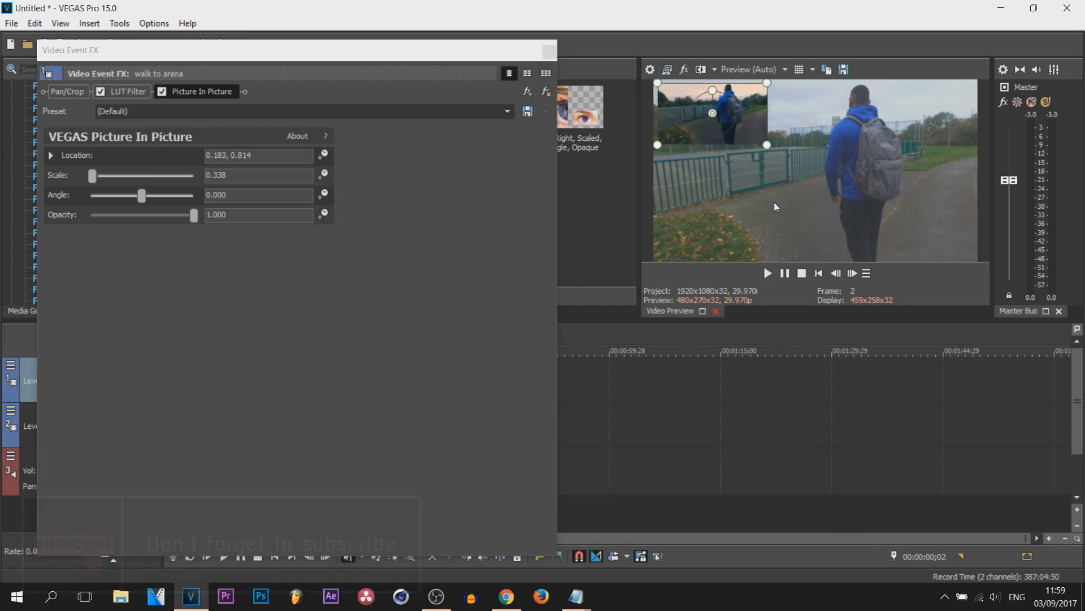
drag(746, 133, 762, 148)
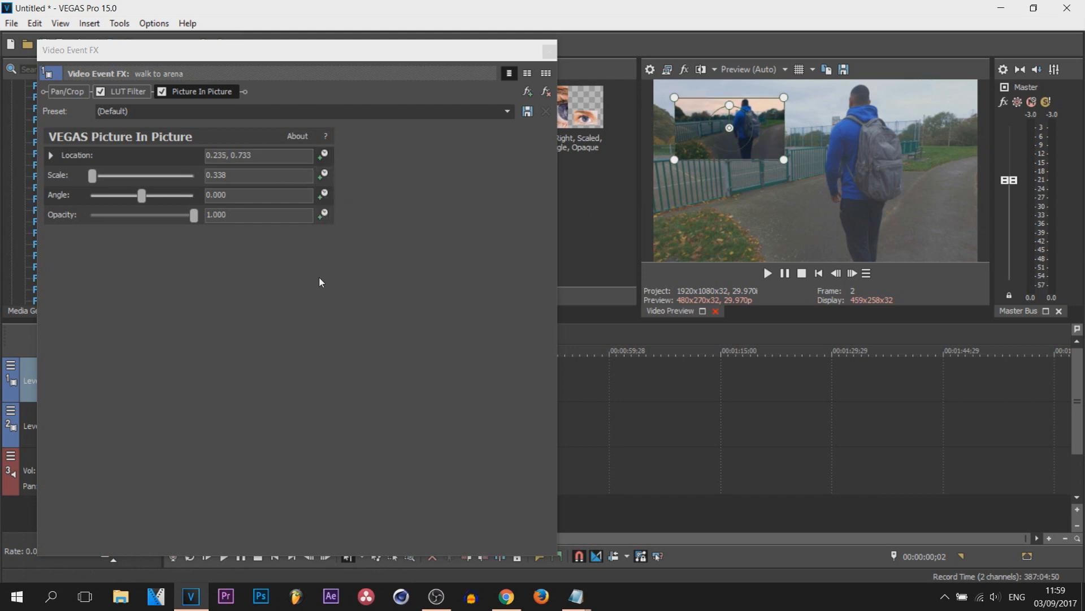
Animate the inset's scale from 0.100 at the start to about 0.437 at 00:00:04;10.
drag(94, 181, 25, 172)
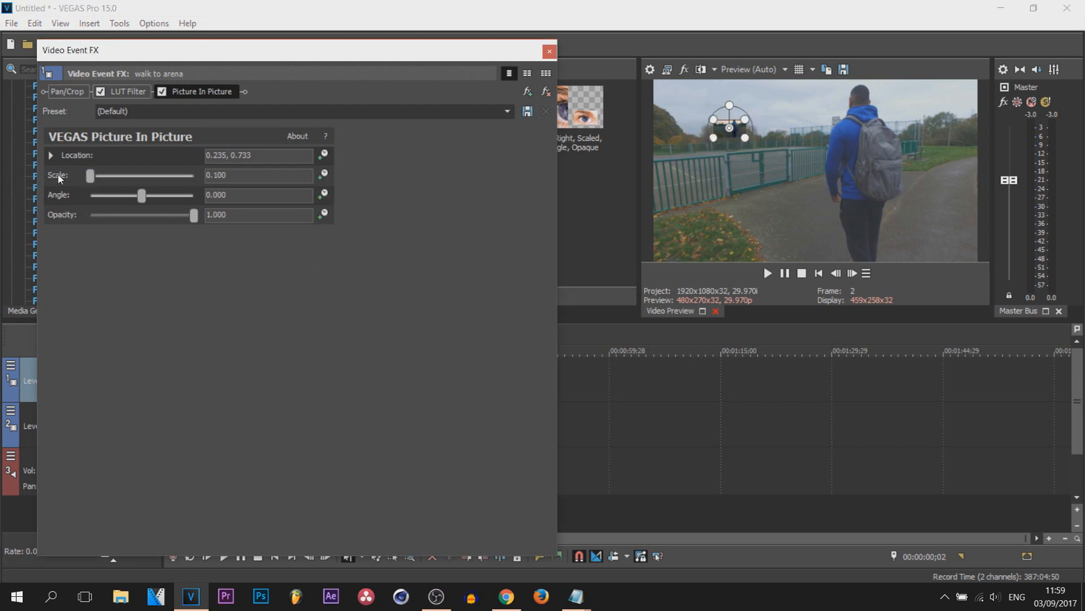
click(324, 176)
drag(146, 428, 224, 428)
mouse_move(89, 176)
mouse_down()
mouse_move(126, 174)
mouse_move(96, 183)
mouse_up()
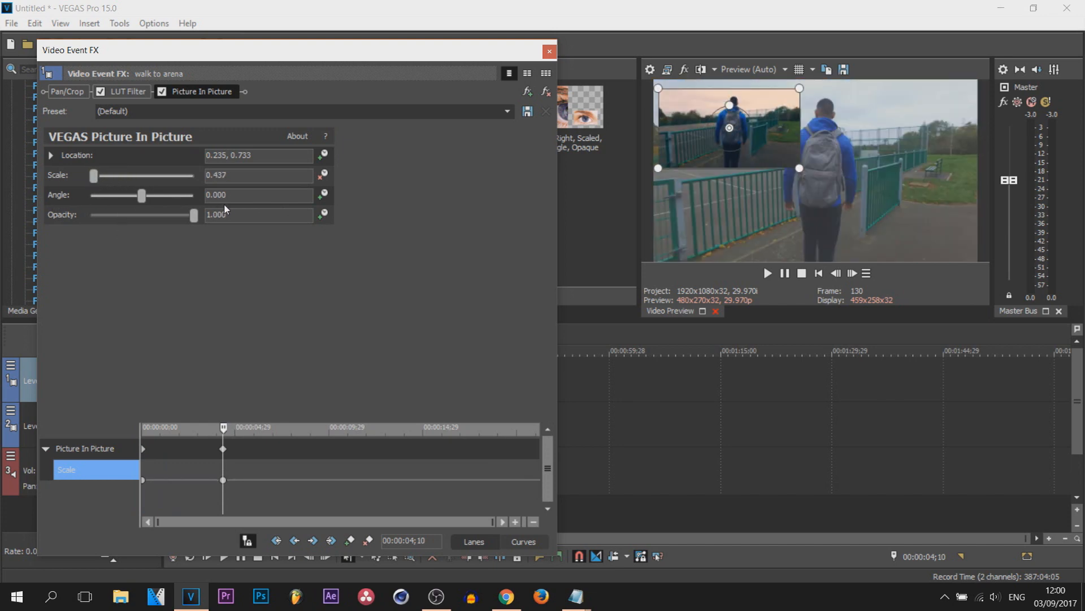
Animate the inset's angle from -1800 at the start to 0 at the 00:00:04;10 keyframe.
drag(224, 433, 79, 427)
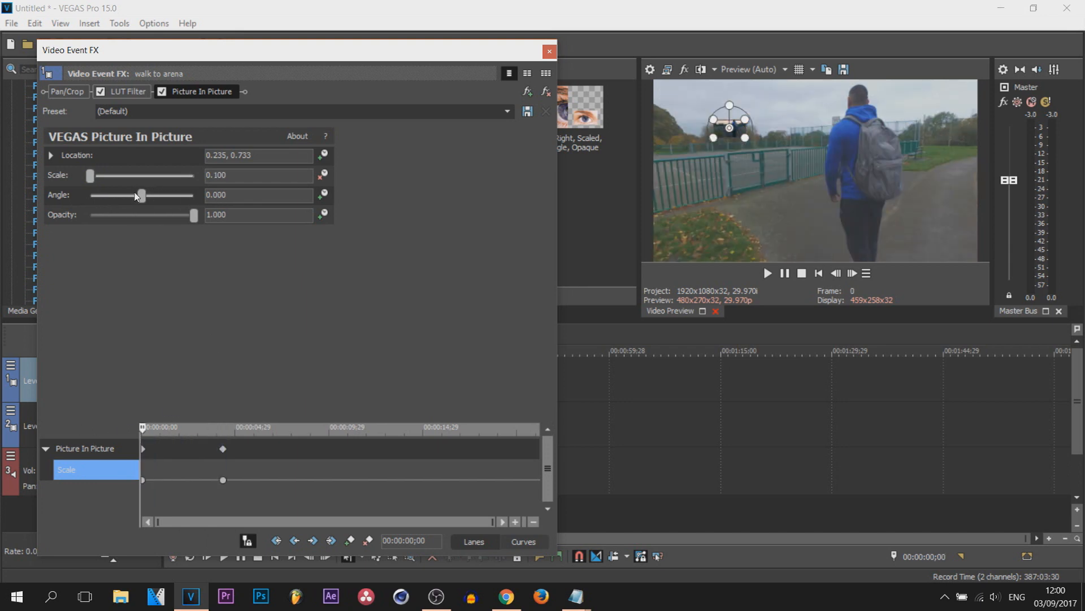
drag(141, 196, 1, 208)
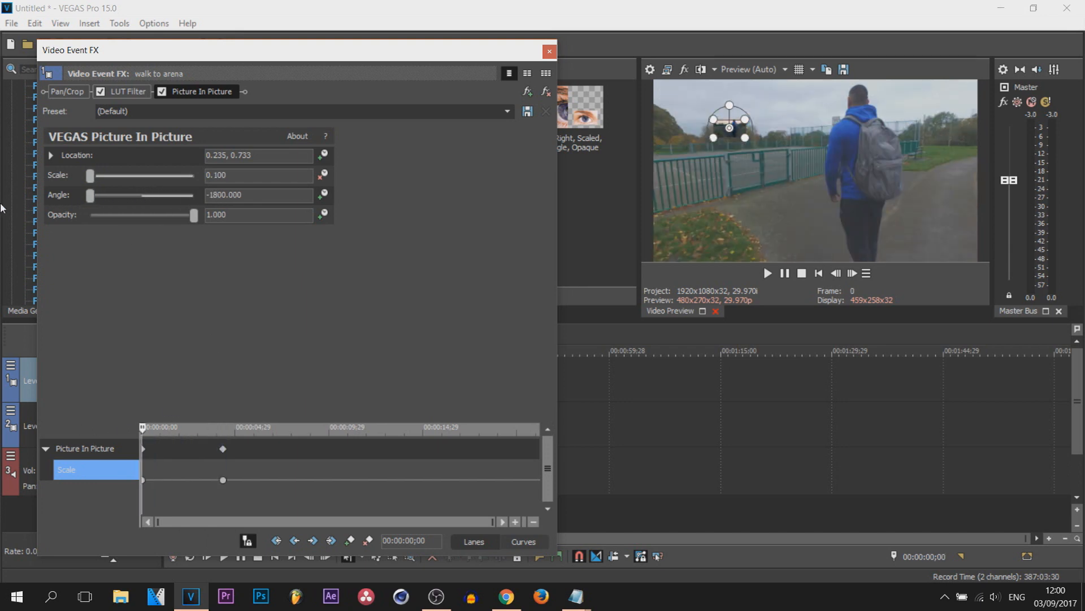
click(325, 196)
drag(145, 428, 209, 428)
click(223, 449)
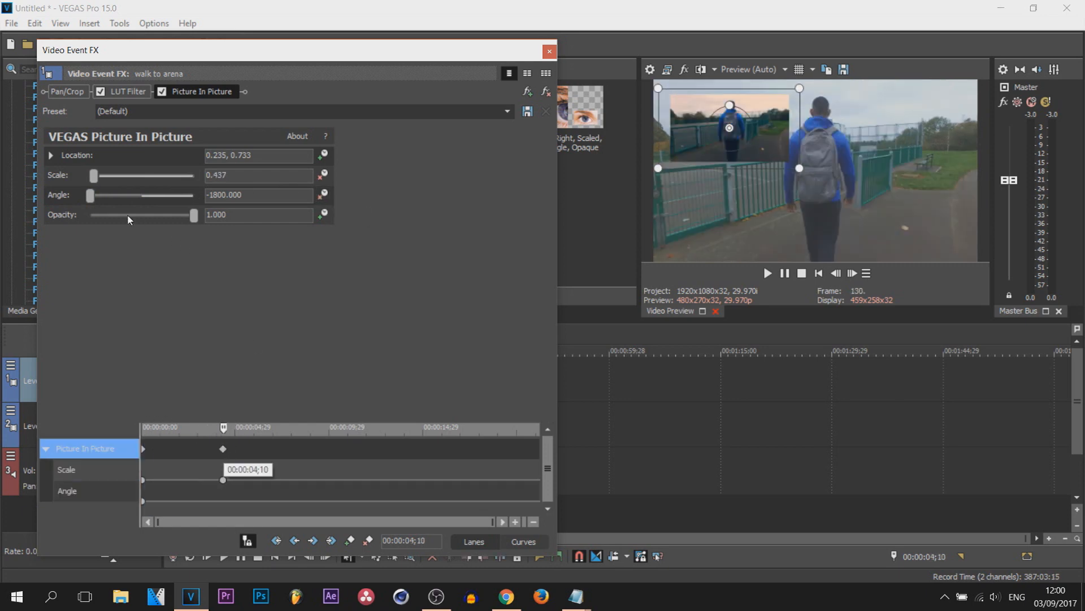
double_click(258, 197)
text(0)
key(Return)
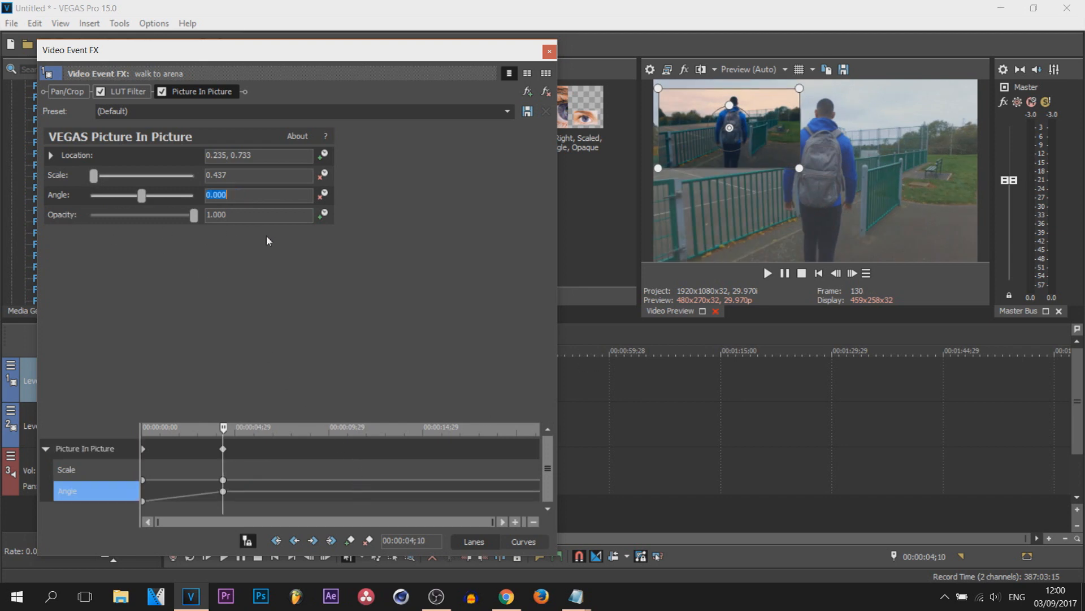
Animate the inset's opacity from 0 at the start to 1 at the 00:00:04;10 keyframe.
drag(223, 430, 141, 431)
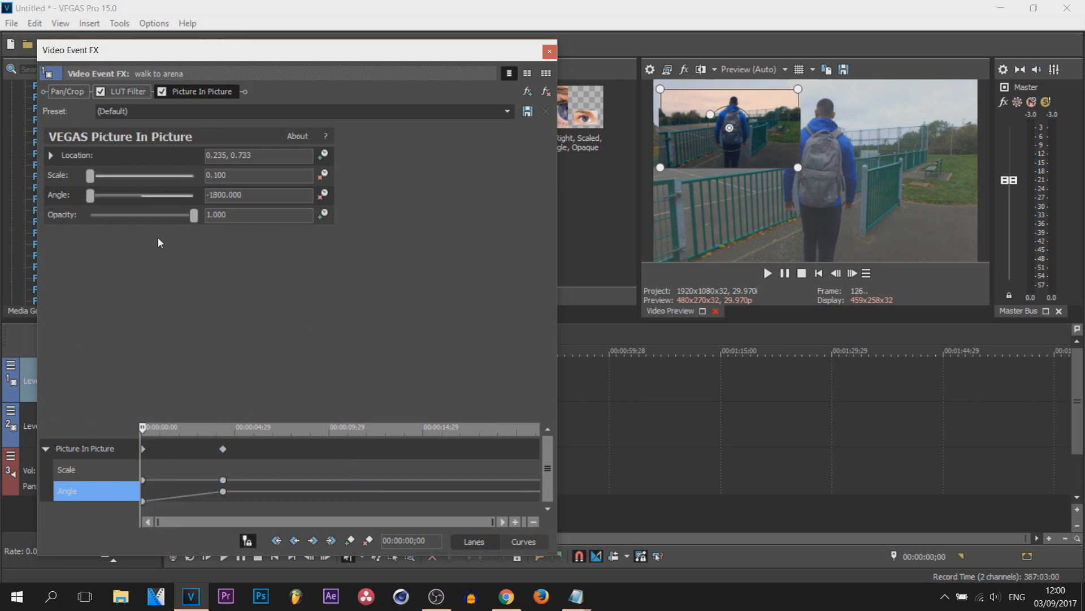
drag(195, 214, 73, 215)
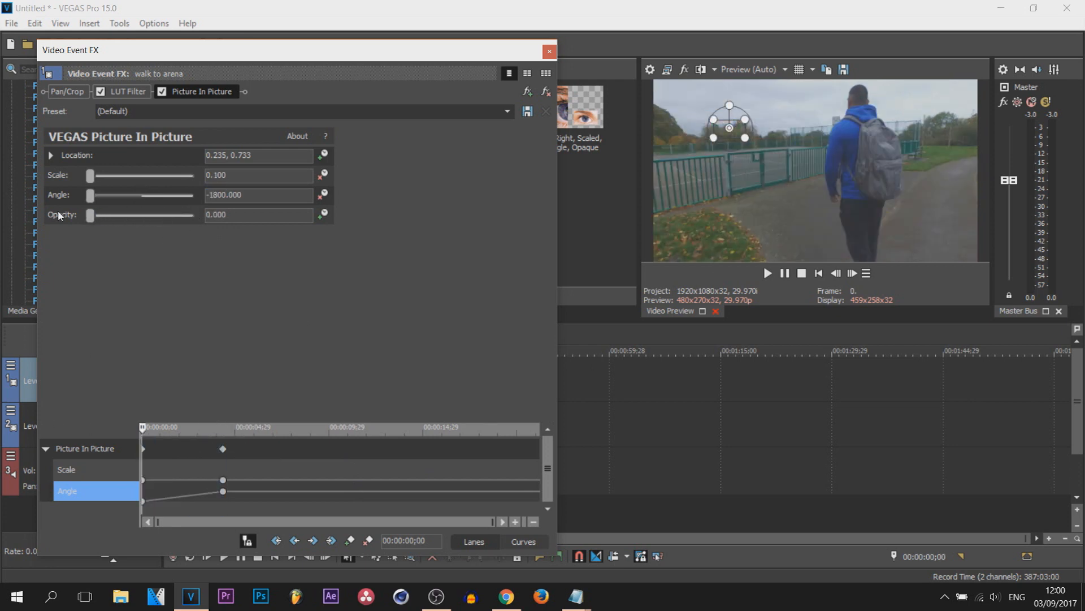
click(324, 216)
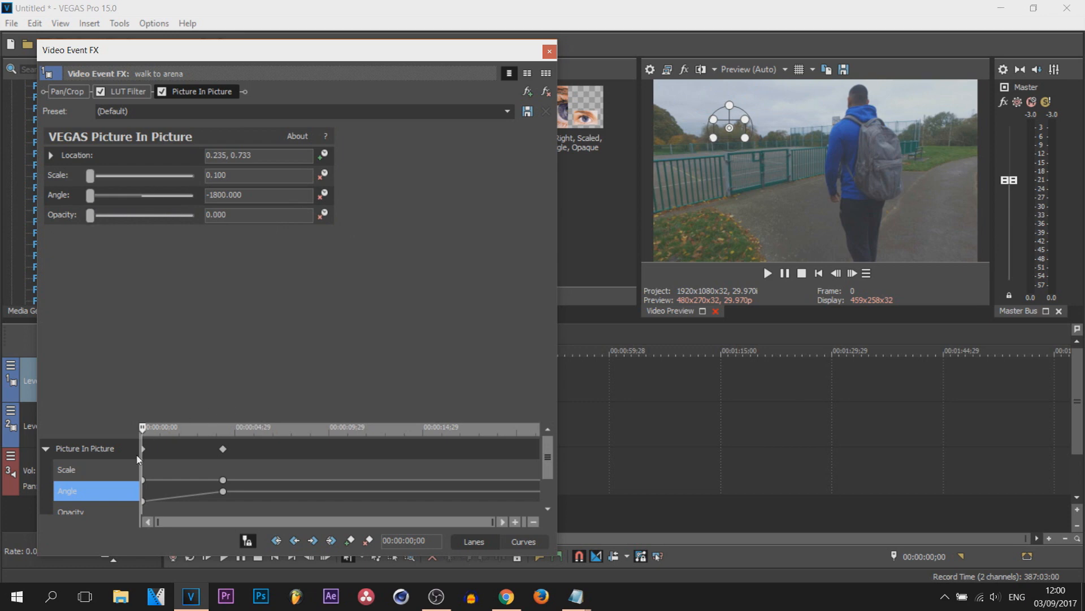
drag(141, 452, 226, 449)
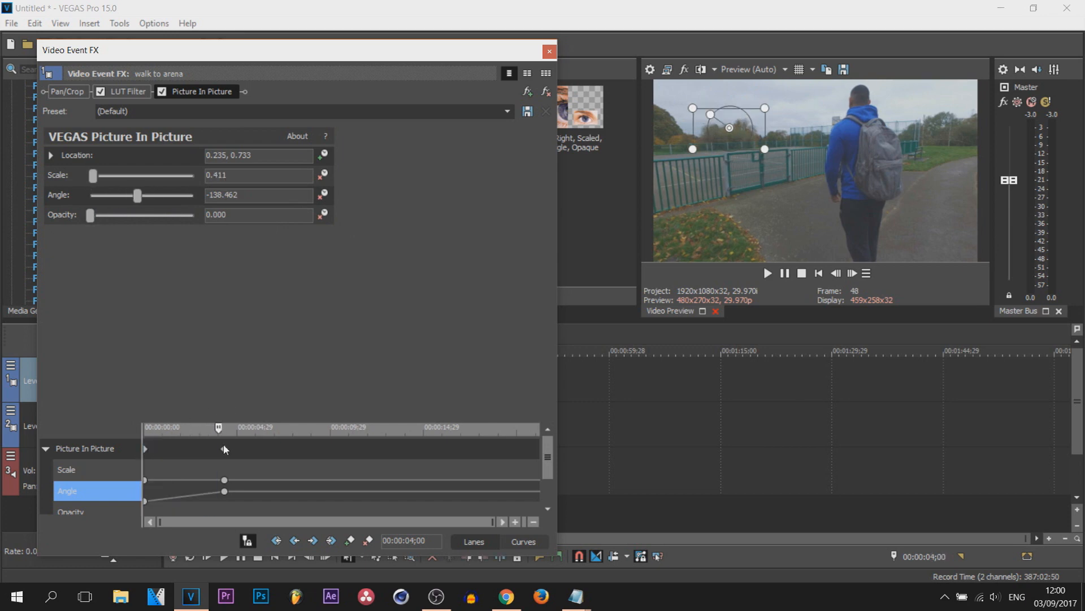
click(225, 449)
drag(233, 215, 3, 122)
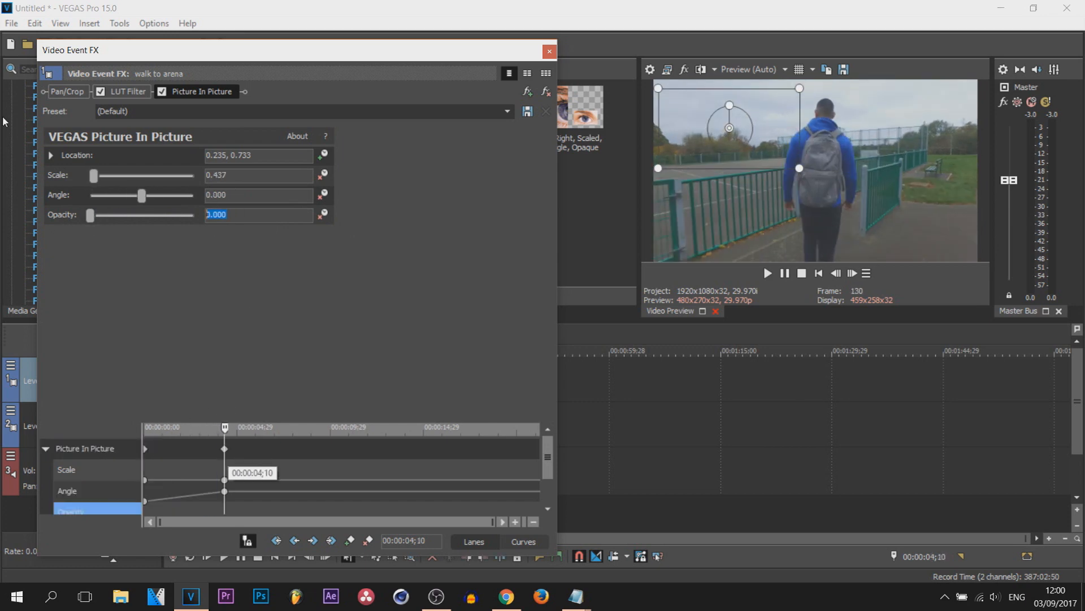
text(1)
key(Return)
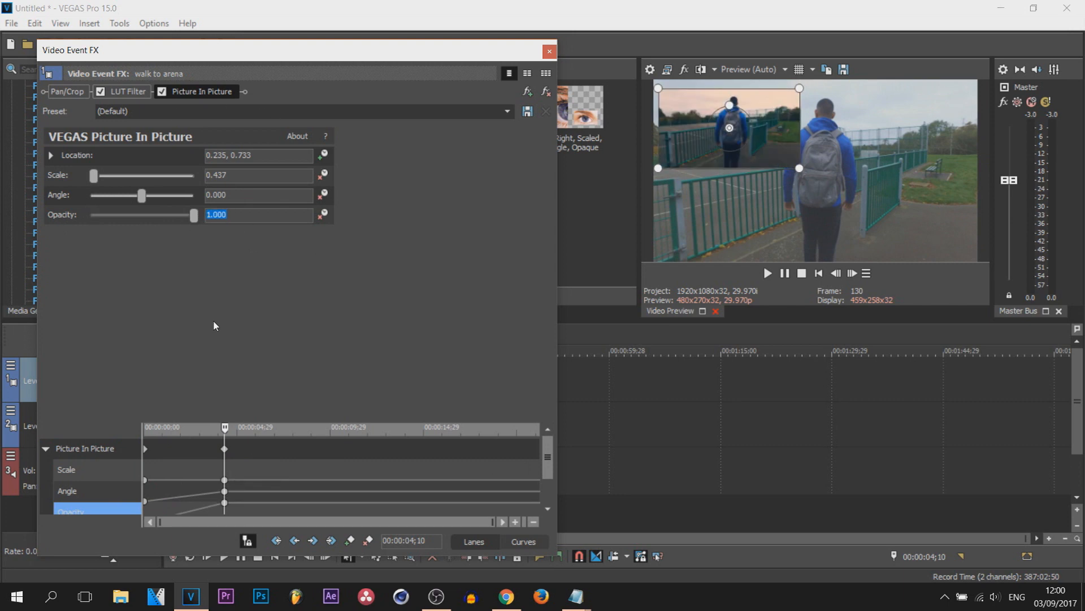
Enable location animation and move the inset to about 0.231, 0.752 at the 00:00:04;10 keyframe.
click(50, 157)
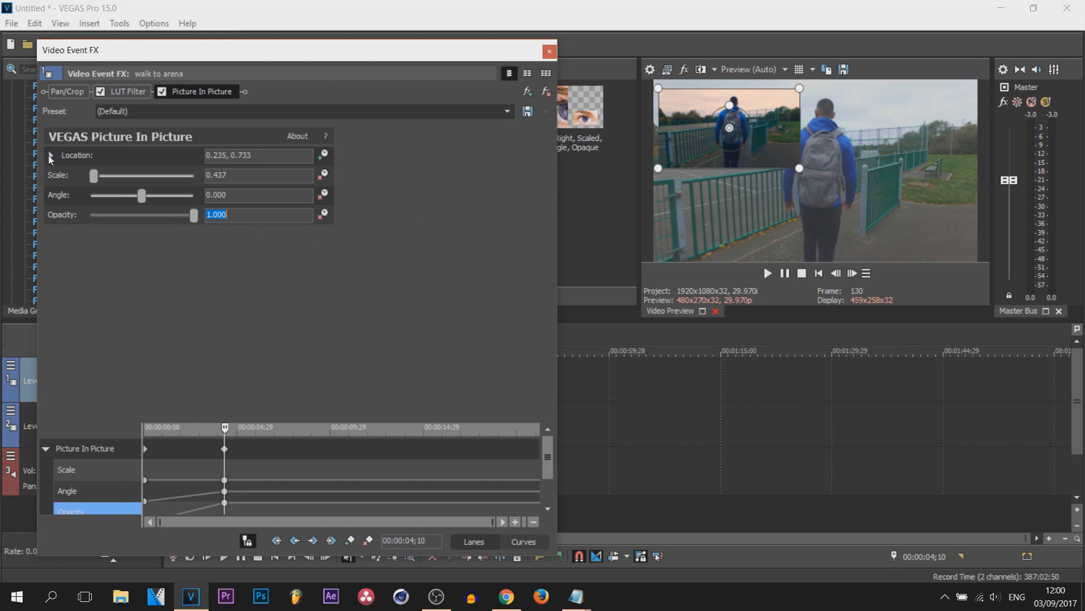
click(322, 160)
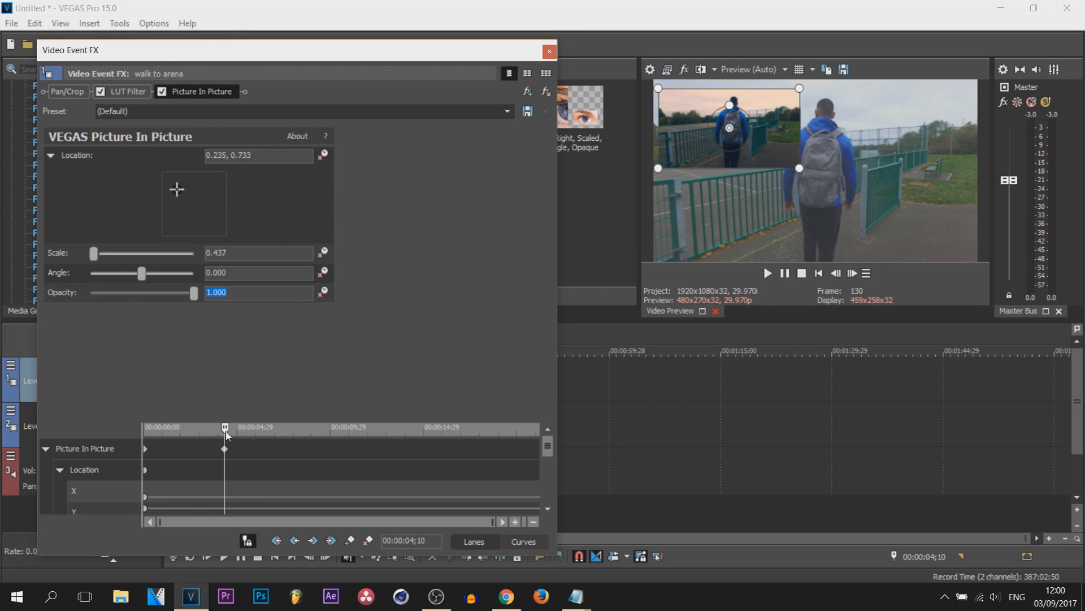
drag(227, 434, 117, 429)
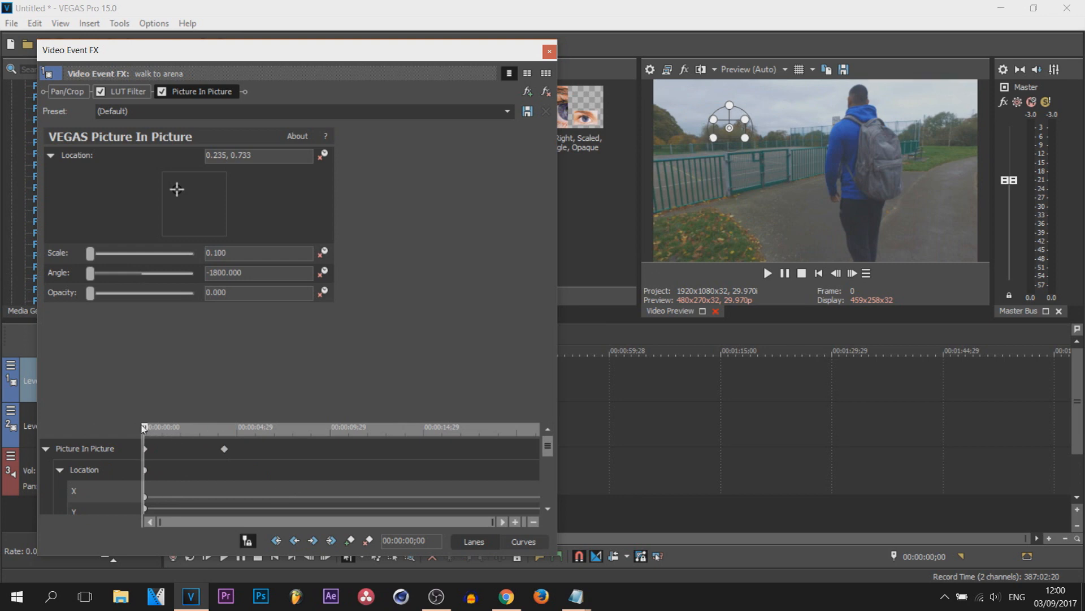
drag(142, 421, 196, 432)
click(223, 448)
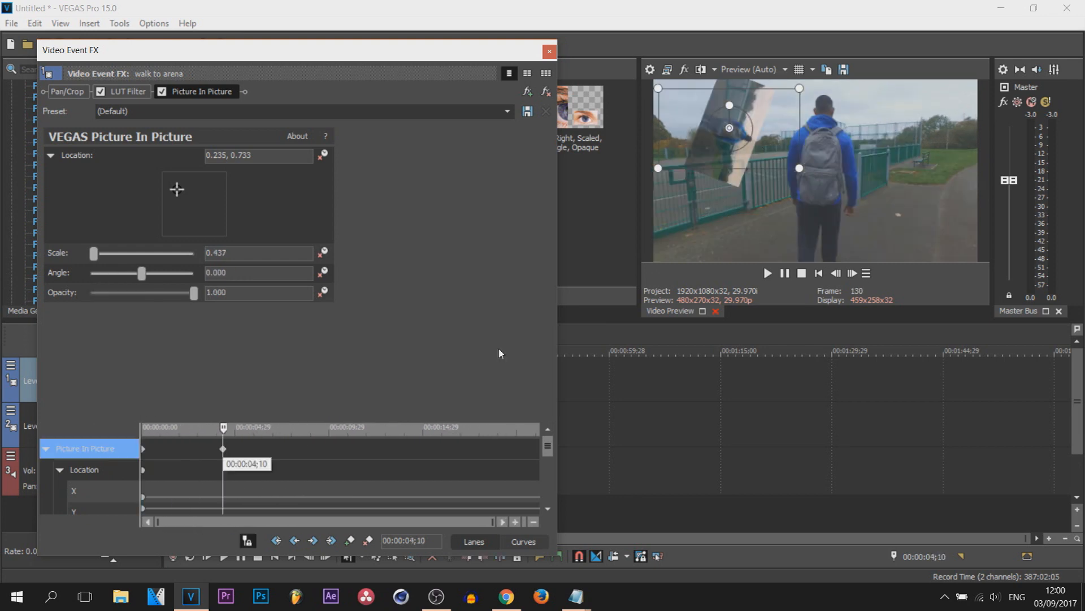
drag(771, 135, 770, 131)
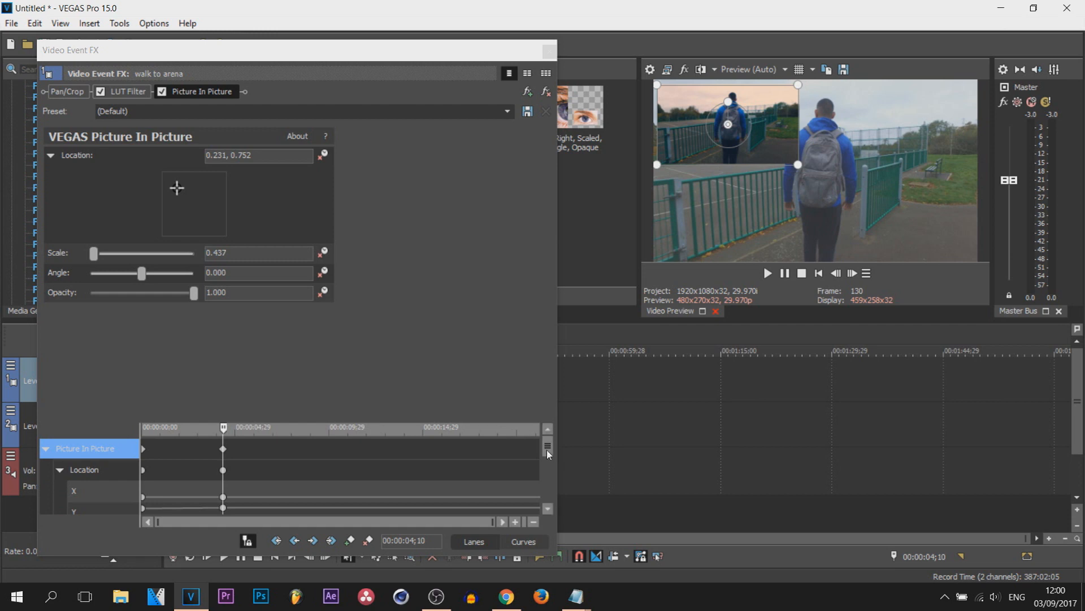
Set the location, scale, angle and opacity keyframes at 00:00:04;10 to Smooth Fade.
right_click(223, 469)
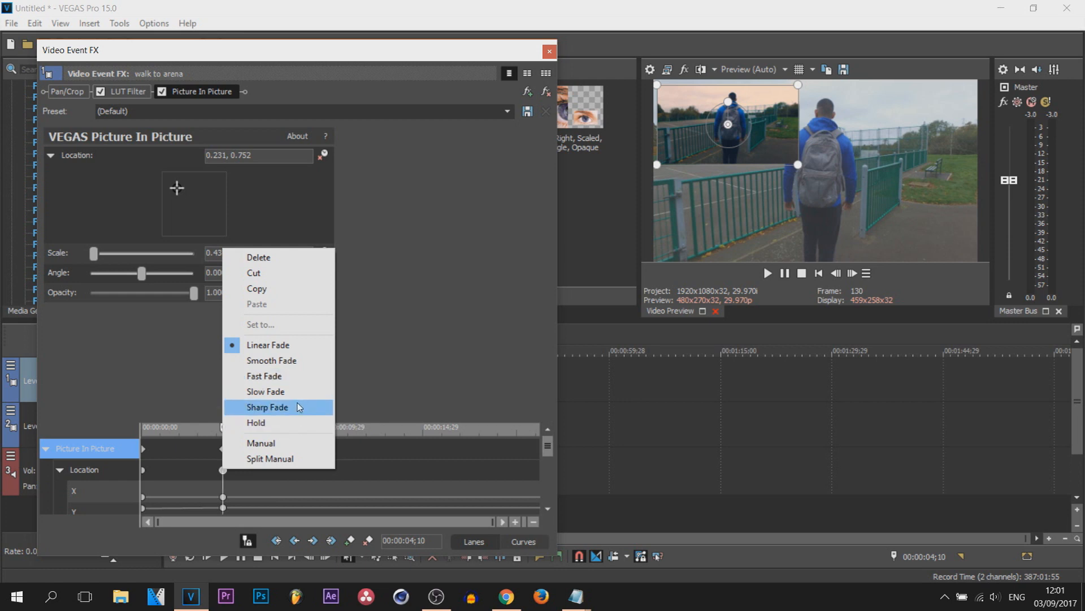
click(295, 362)
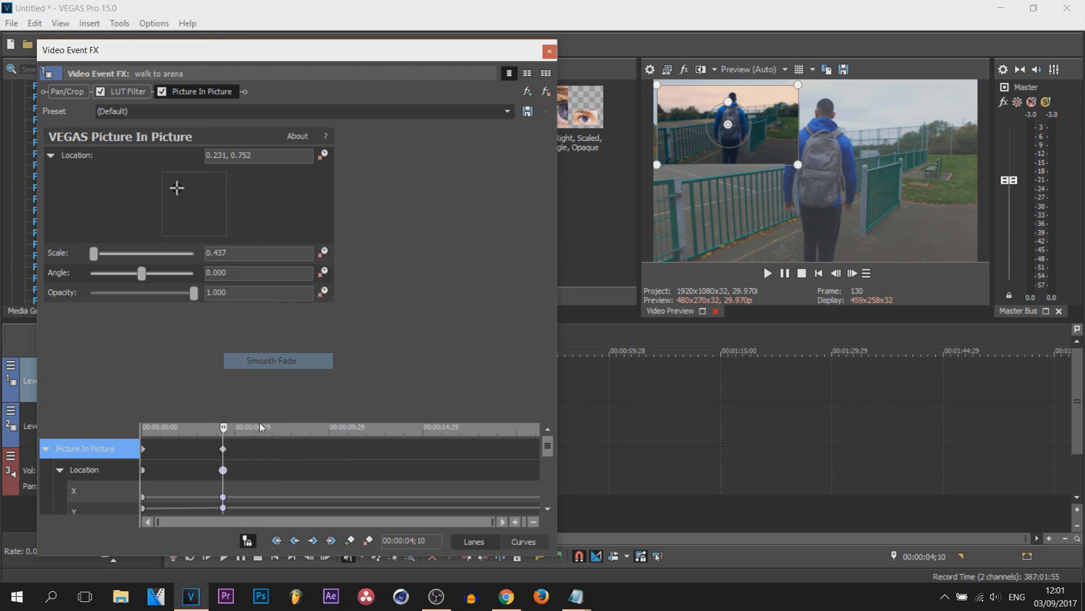
click(224, 497)
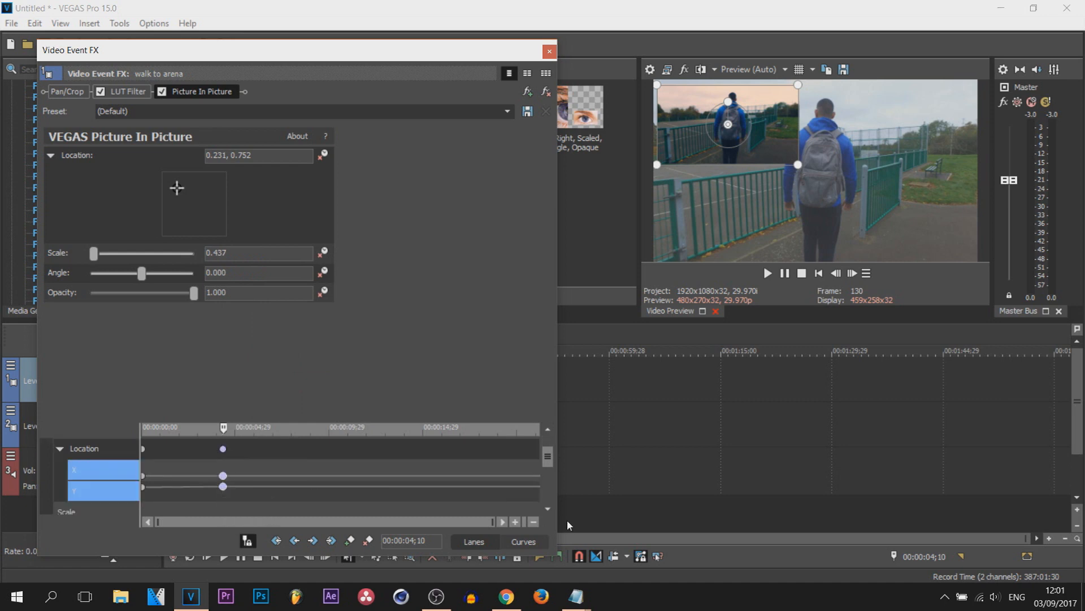
click(548, 509)
click(549, 509)
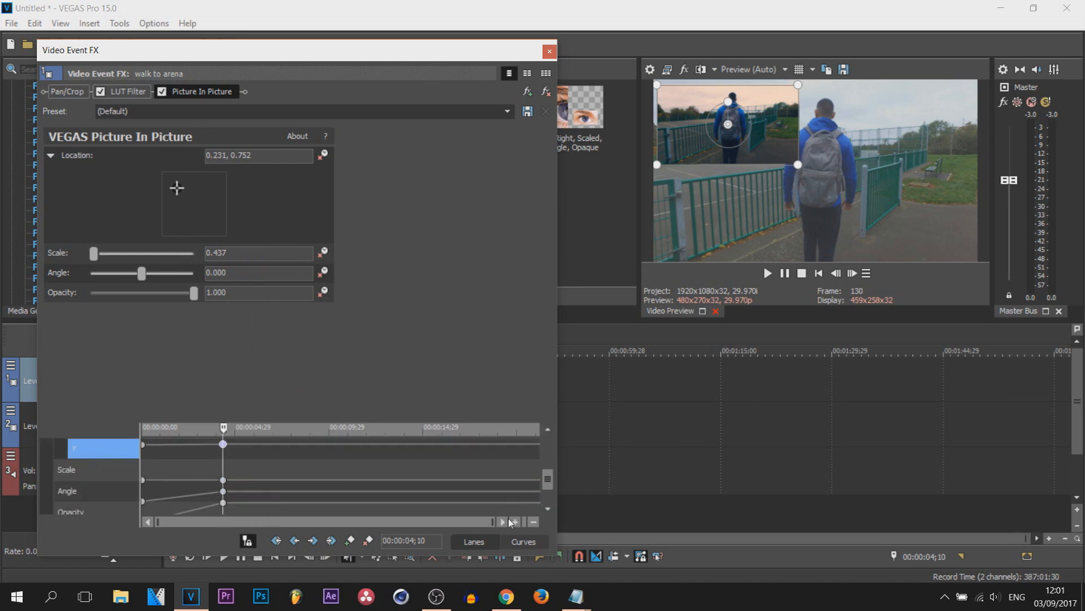
click(223, 489)
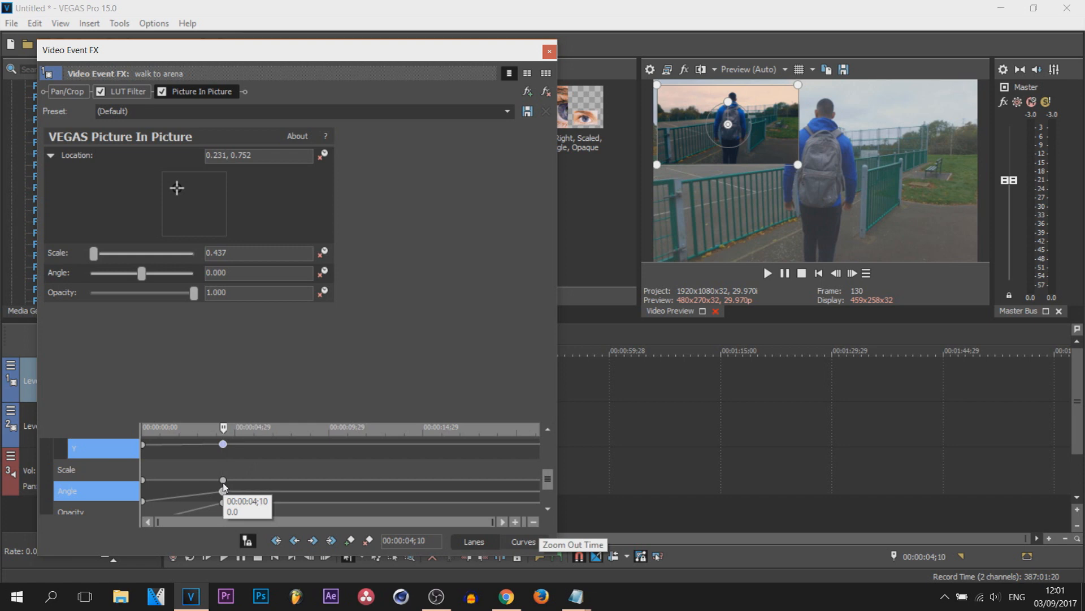
ctrl+click(222, 480)
ctrl+click(223, 502)
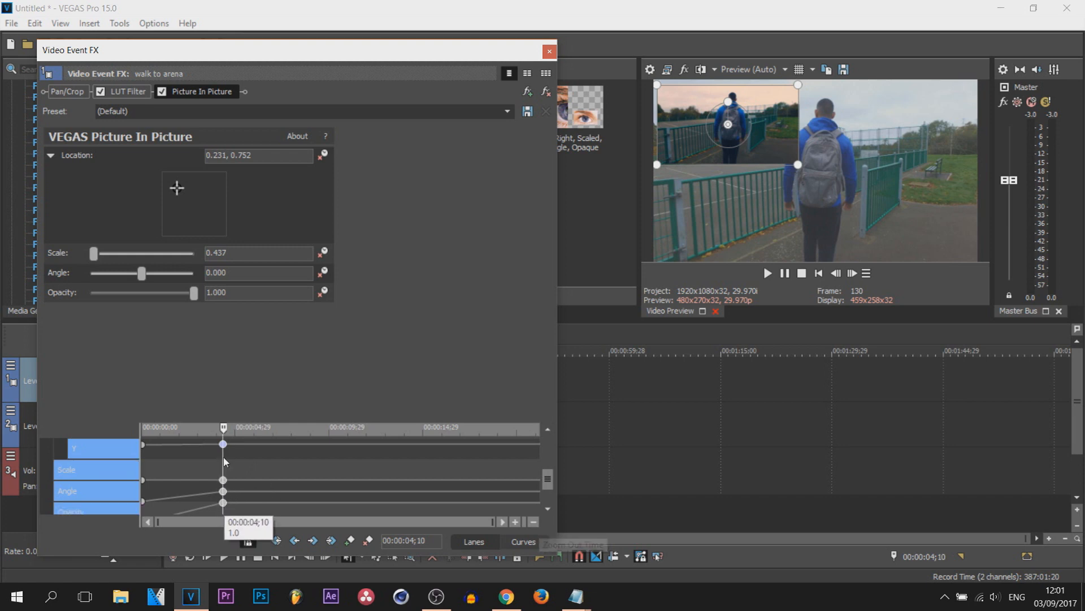
right_click(225, 492)
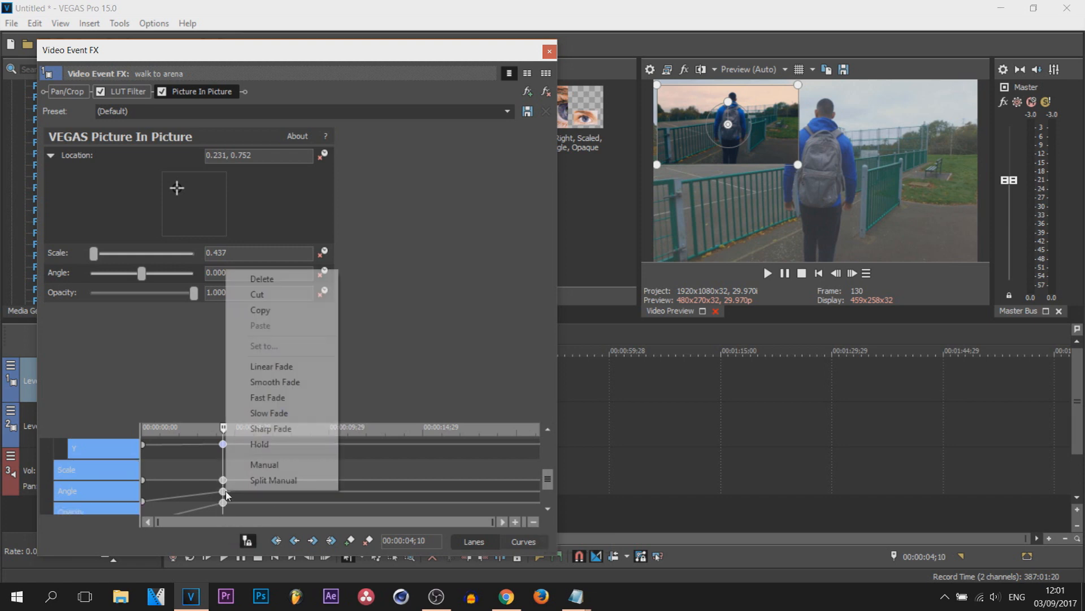
click(289, 389)
Play the timeline from the start to preview the picture-in-picture animation, pausing after the inset has settled.
key(Home)
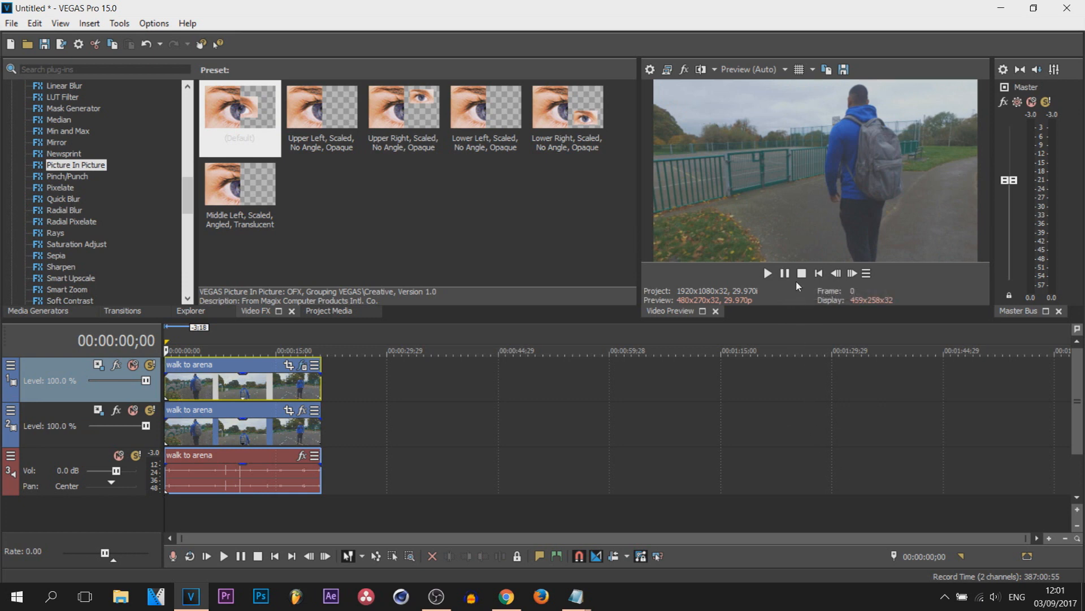
click(767, 273)
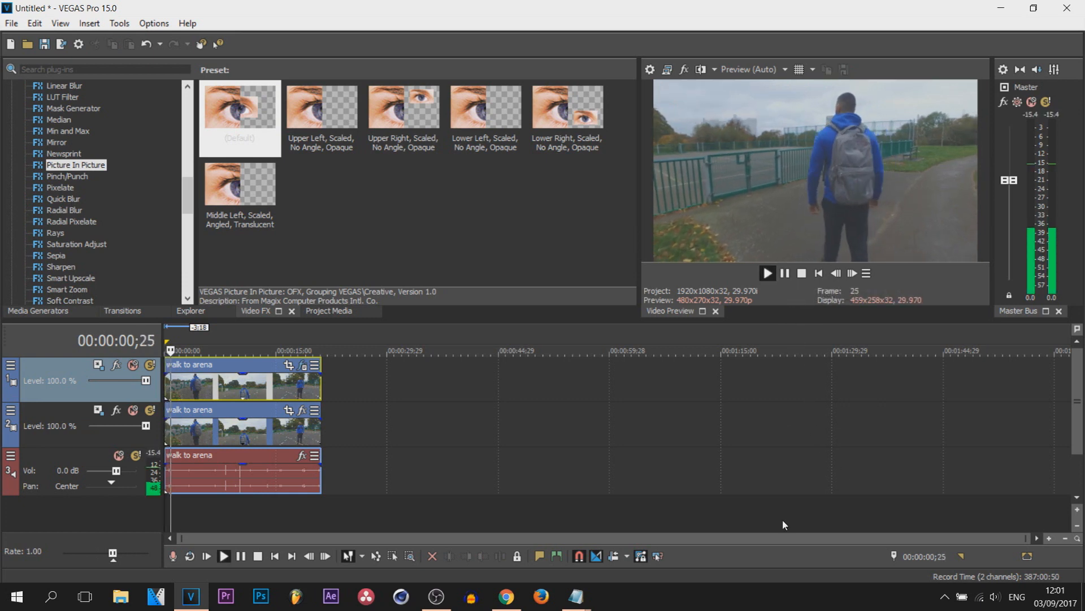
click(785, 274)
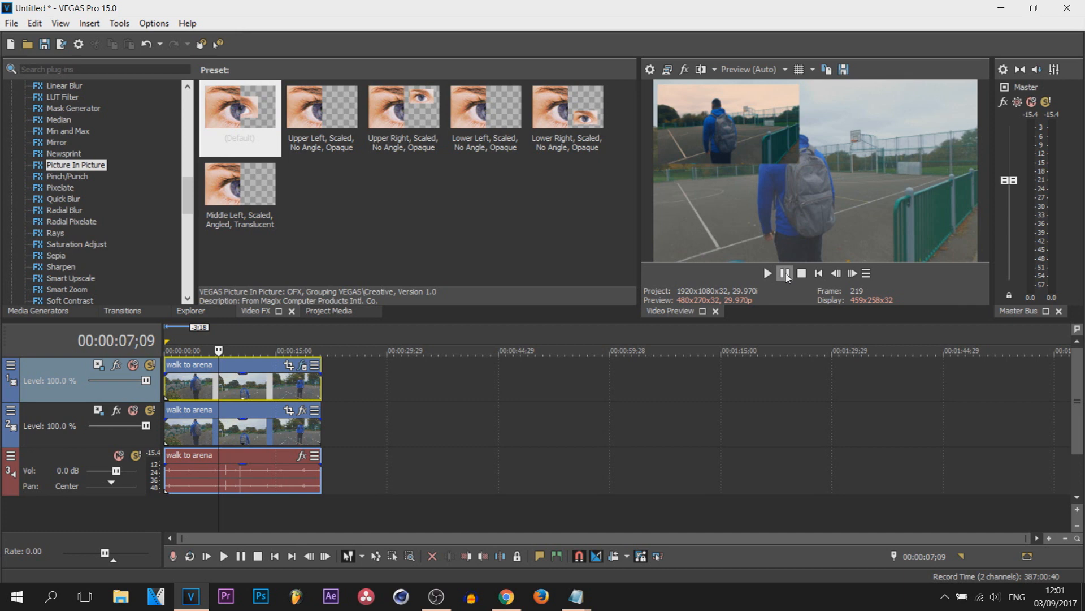
Remove the Picture In Picture effect from the walk to arena event on track 1 and close its effects window.
click(303, 364)
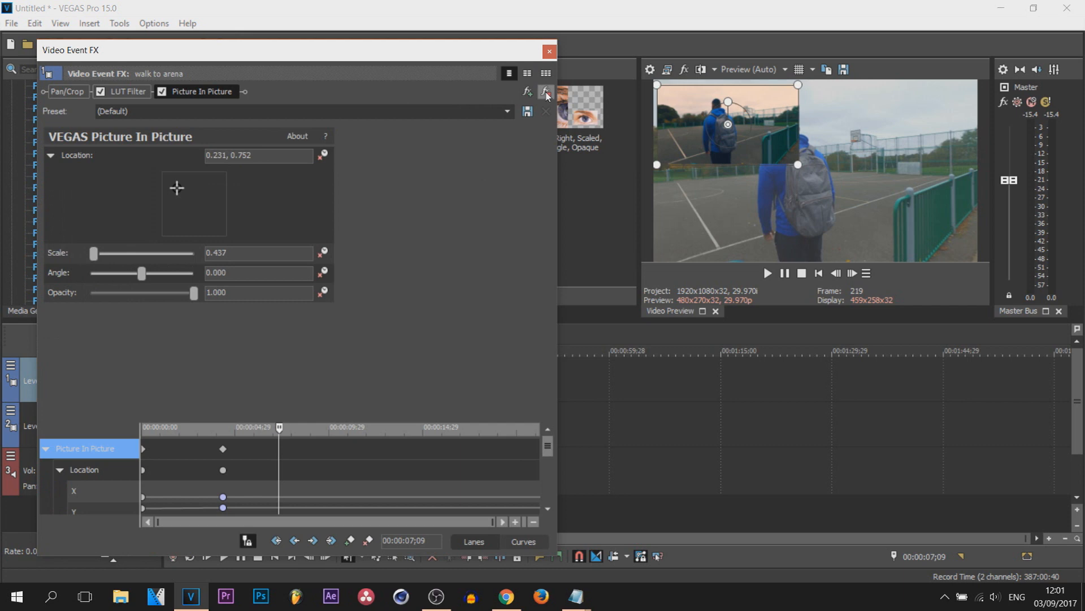
click(546, 93)
click(549, 52)
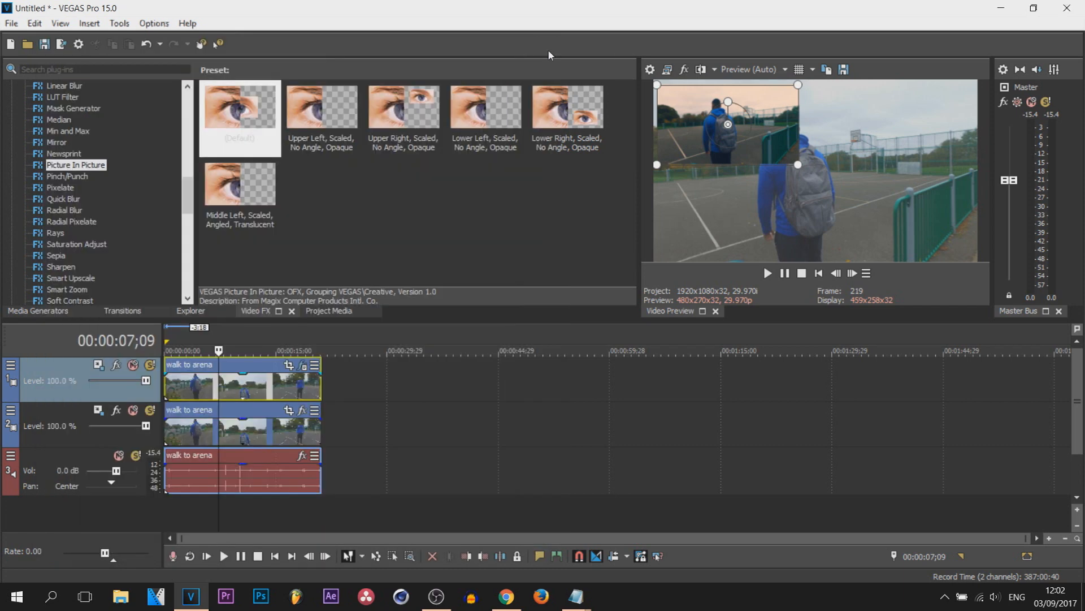
Return the playhead to the start of the timeline and open Track Motion for track 1.
key(Home)
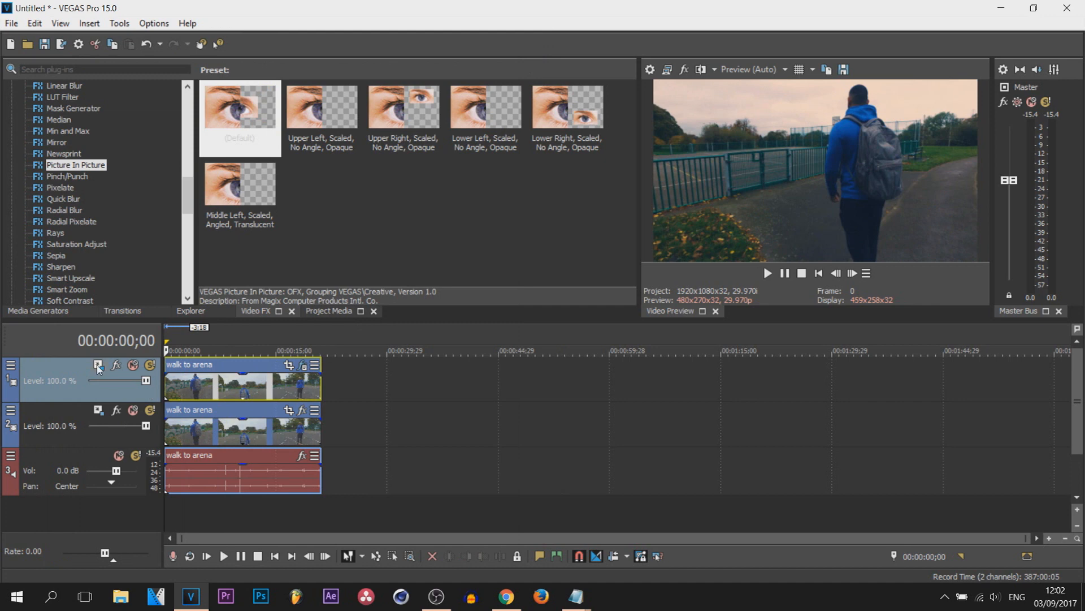
click(97, 366)
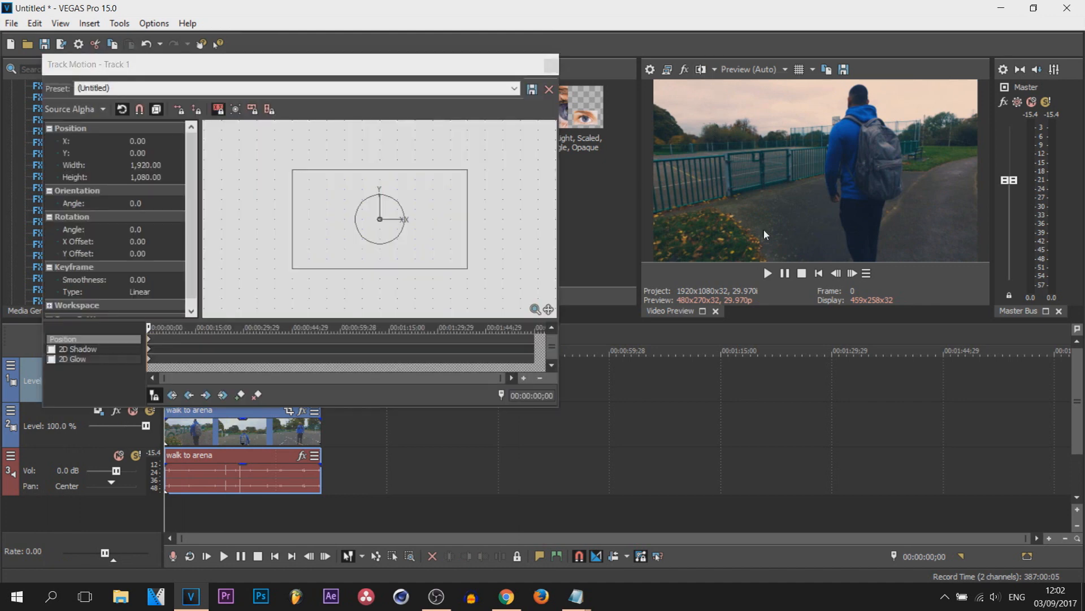
drag(466, 169, 362, 231)
right_click(335, 251)
click(390, 283)
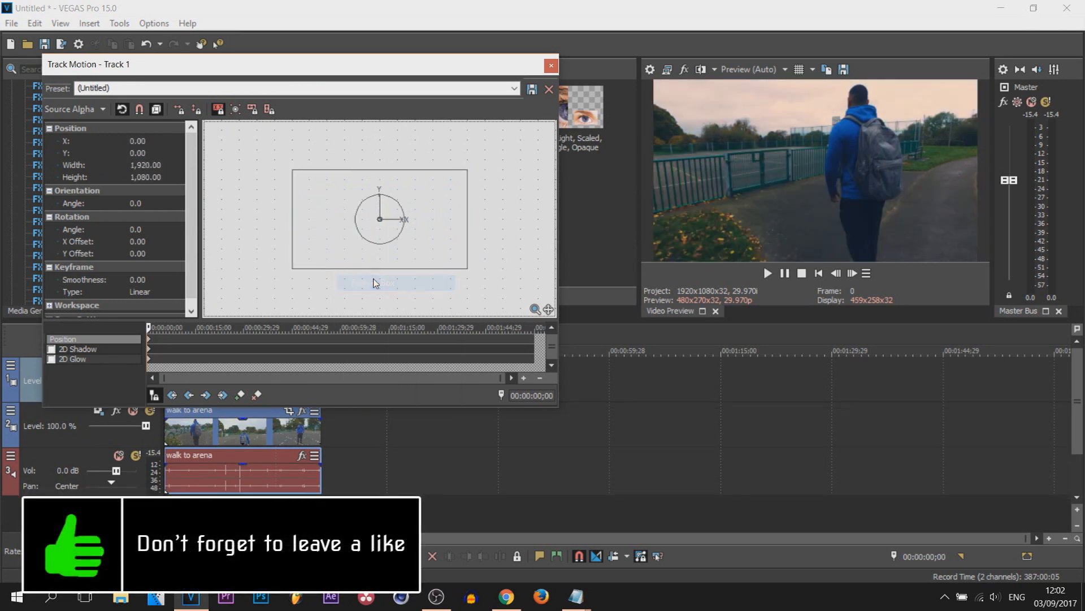
Turn on scaling about the center, shrink track 1's frame to about 600 × 338 and place it around X -594, Y 324.
click(236, 111)
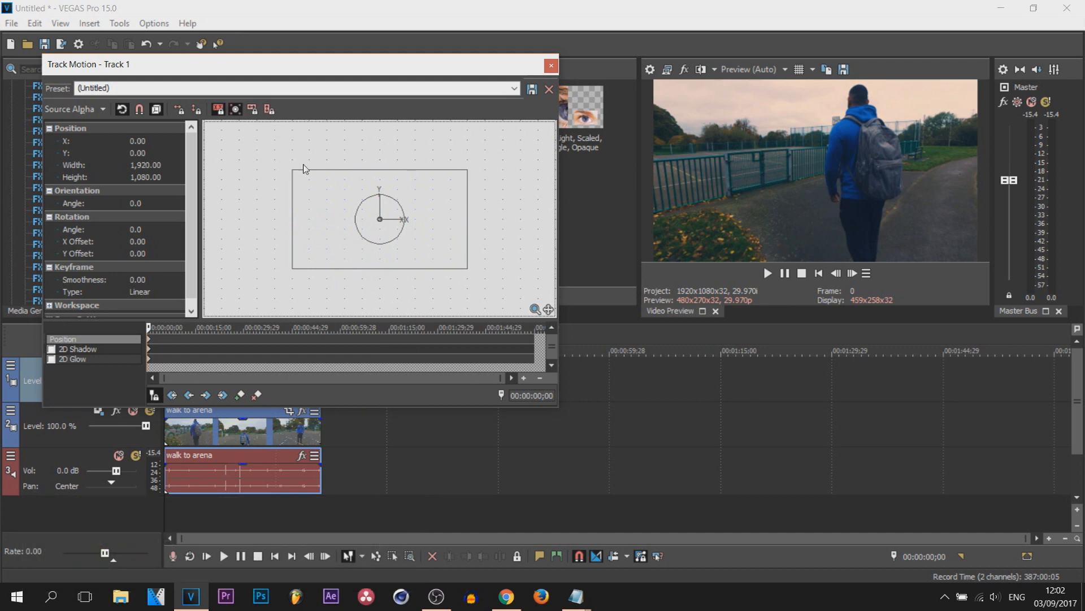
drag(465, 270, 336, 200)
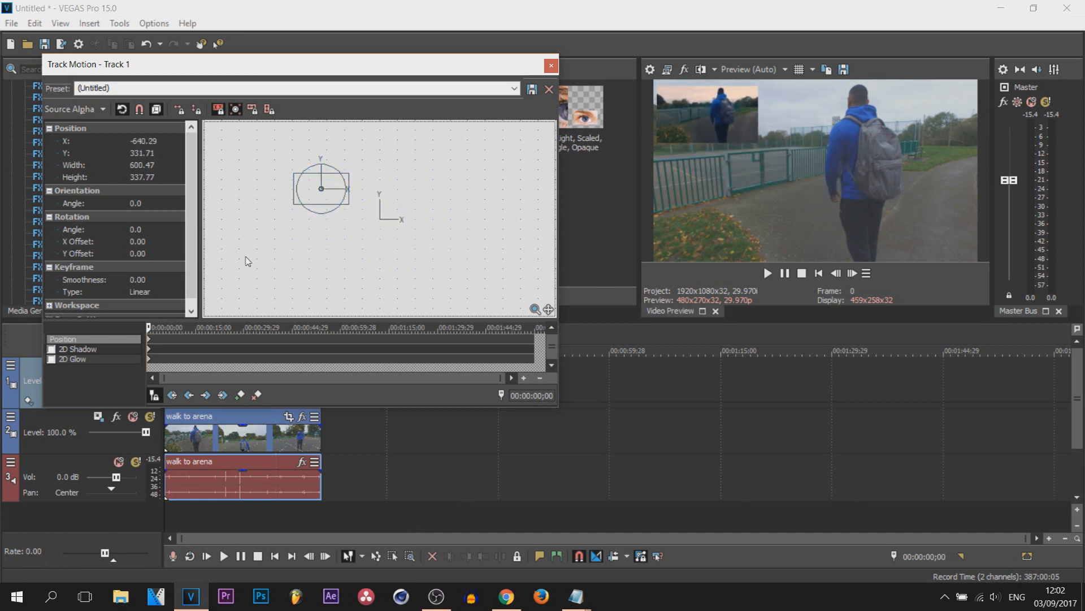
key(Up)
key(Up)
key(Up)
key(Left)
key(Up)
key(Down)
key(Down)
key(Right)
key(Down)
key(Down)
key(Down)
key(Right)
key(Right)
key(Right)
key(Right)
key(Right)
key(Right)
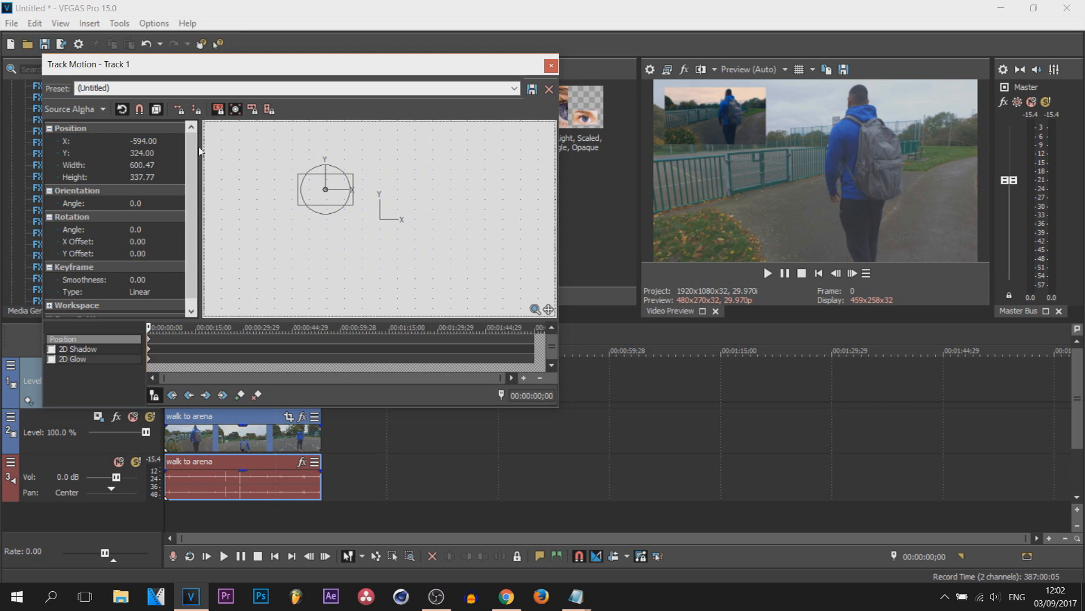
Turn on grid snapping and move the inset frame along the grid to X -576, Y 324.
click(139, 109)
drag(347, 219, 416, 213)
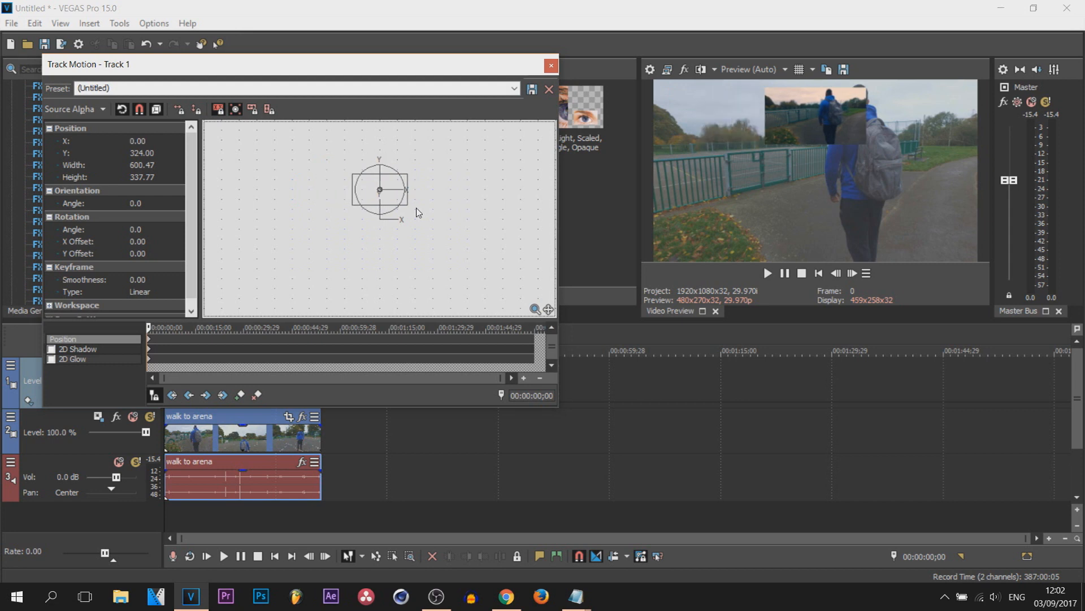
key(Right)
key(Down)
key(Right)
key(Left)
key(Down)
key(Down)
key(Left)
key(Left)
key(Left)
key(Left)
key(Down)
key(Down)
key(Down)
key(Left)
key(Down)
key(Right)
key(Up)
key(Up)
key(Up)
key(Up)
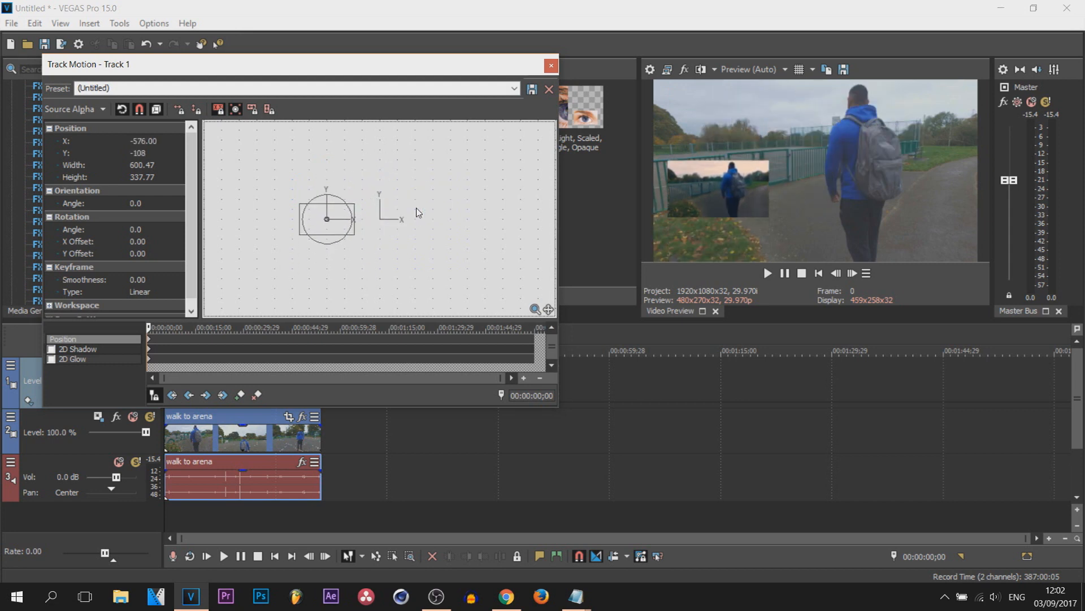
key(Up)
key(Up)
key(Up)
key(Up)
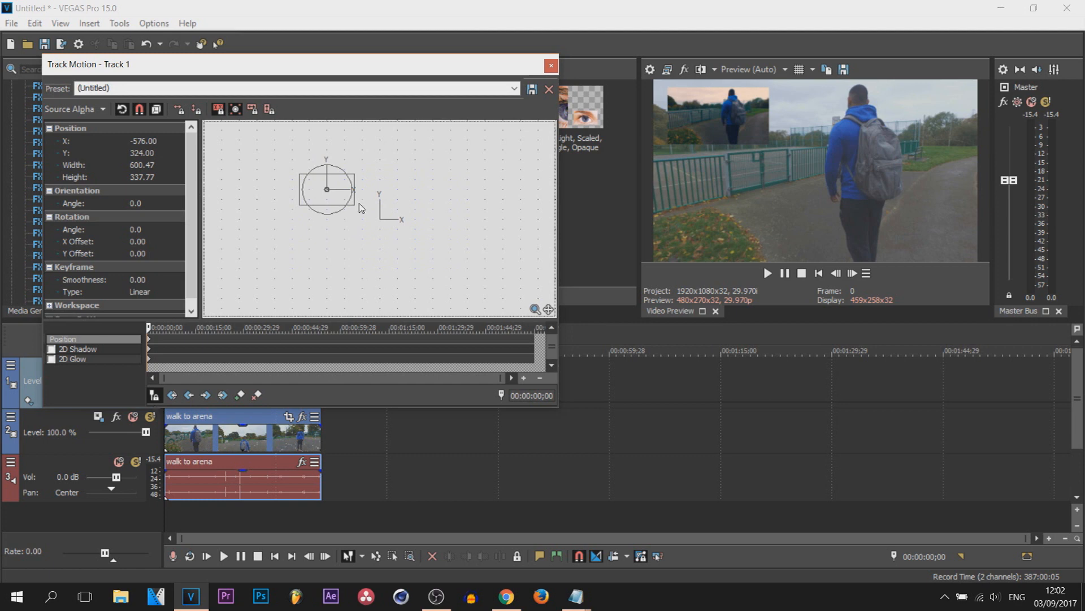
Shrink the inset frame at the start keyframe to about 46 × 26.
drag(355, 206, 329, 192)
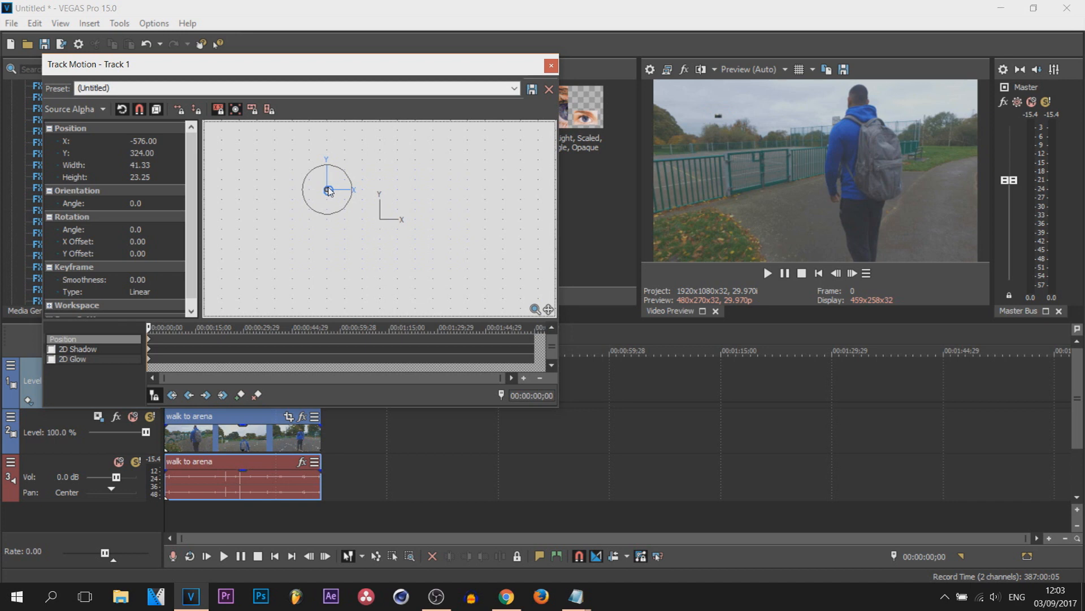
drag(329, 188, 329, 189)
scroll(330, 188, up, 5)
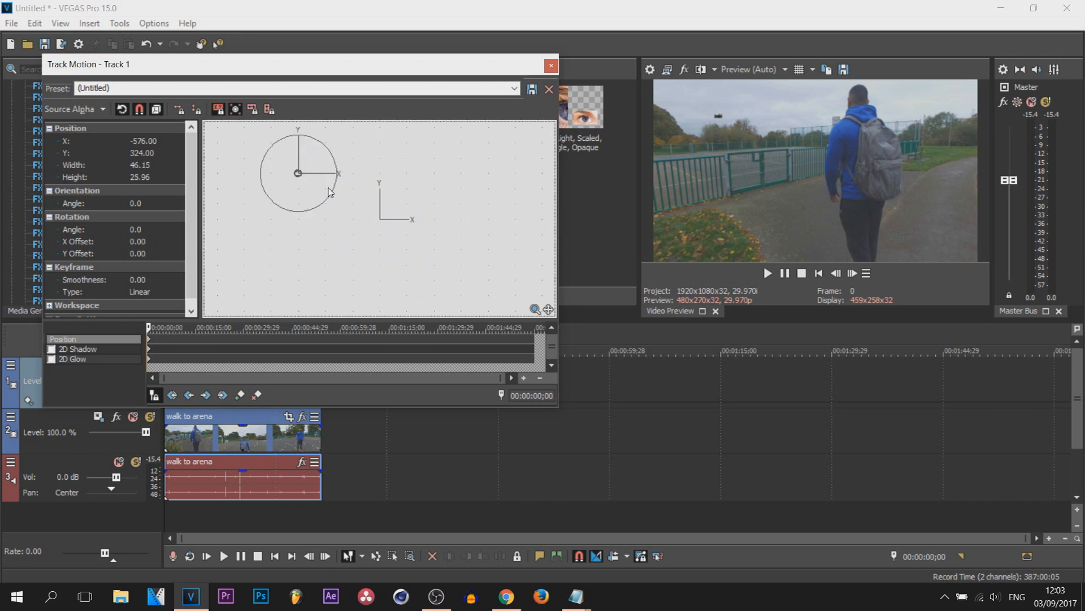
scroll(329, 201, down, 4)
Add a position keyframe at 00:00:04;04 with the track's box restored to the full frame.
mouse_move(149, 327)
mouse_down()
mouse_move(204, 328)
mouse_move(161, 328)
mouse_up()
right_click(325, 190)
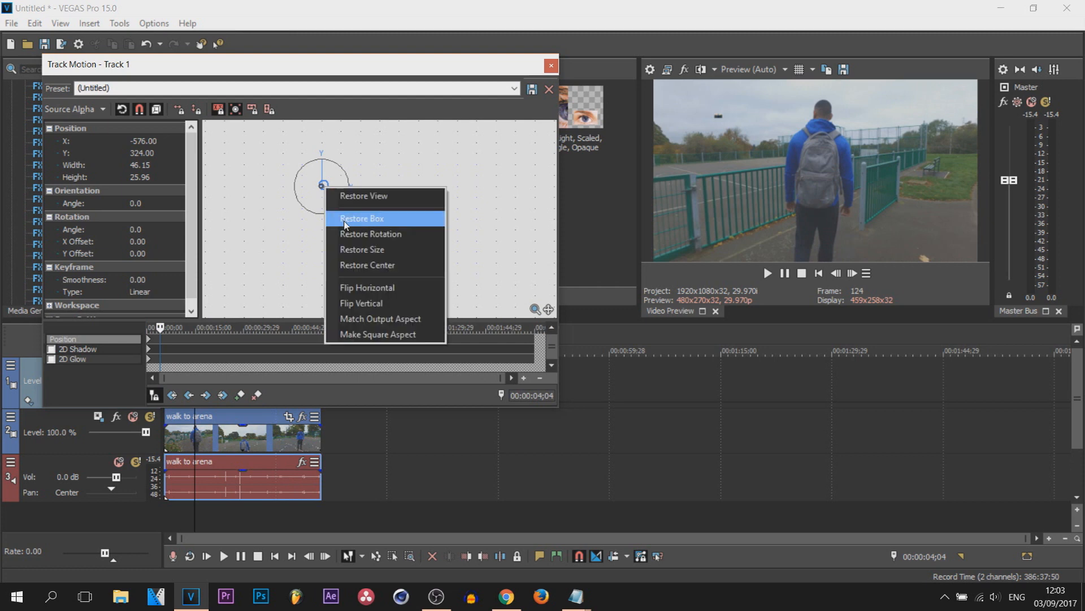
click(344, 217)
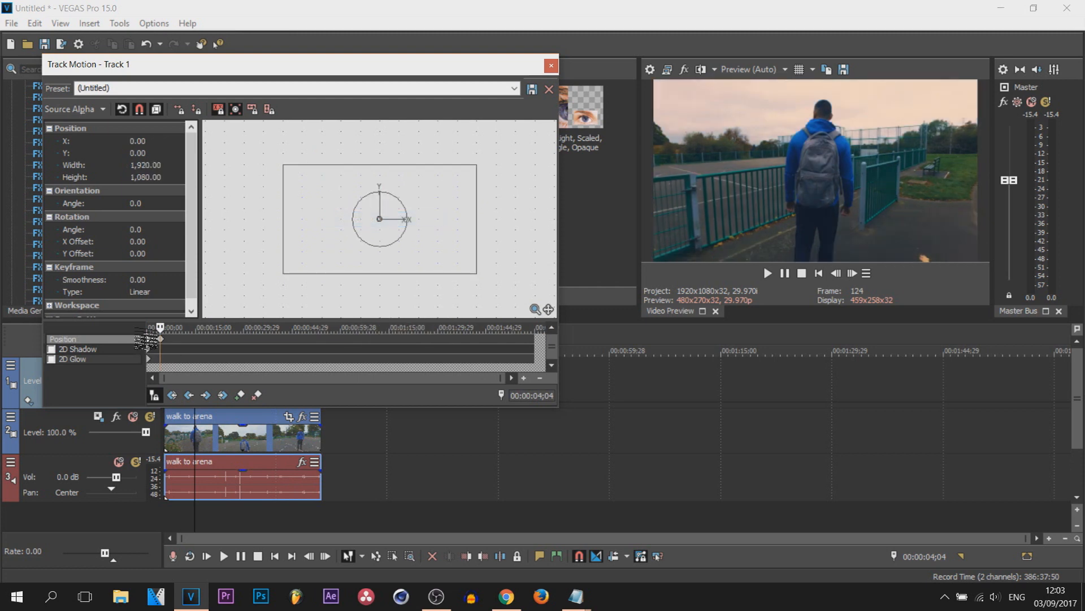
Rotate the inset at the start keyframe, and set the 00:00:04;04 keyframe to about 475 × 267 at X -576, Y 324.
click(149, 339)
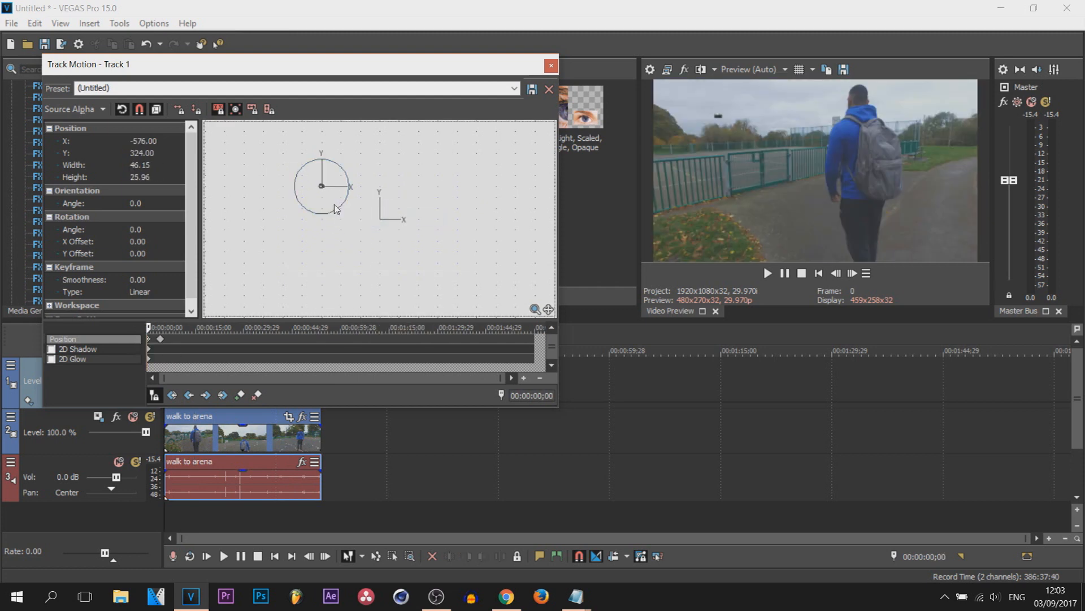
drag(330, 212, 292, 169)
click(161, 339)
drag(449, 258, 333, 193)
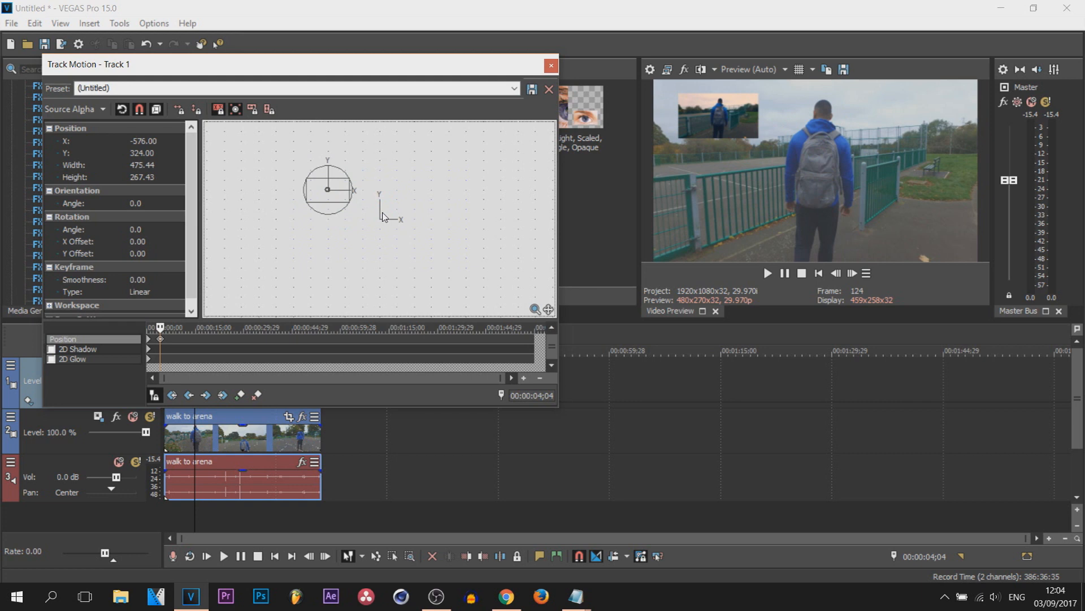
click(551, 65)
Play the timeline from the start to preview the track motion animation, stopping after the inset reaches its final size.
drag(195, 429, 164, 427)
key(space)
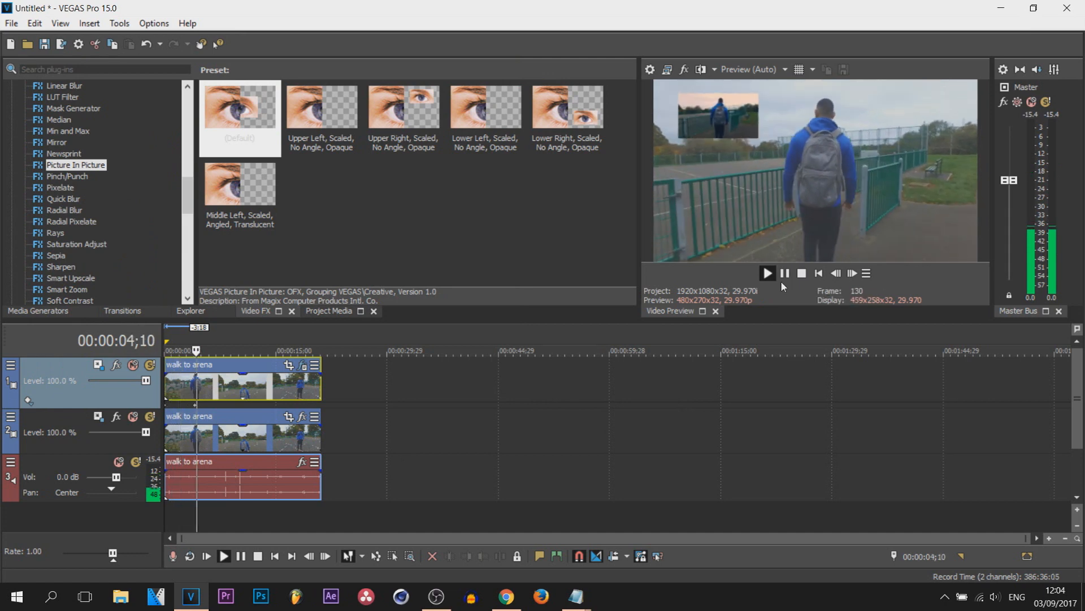
key(Return)
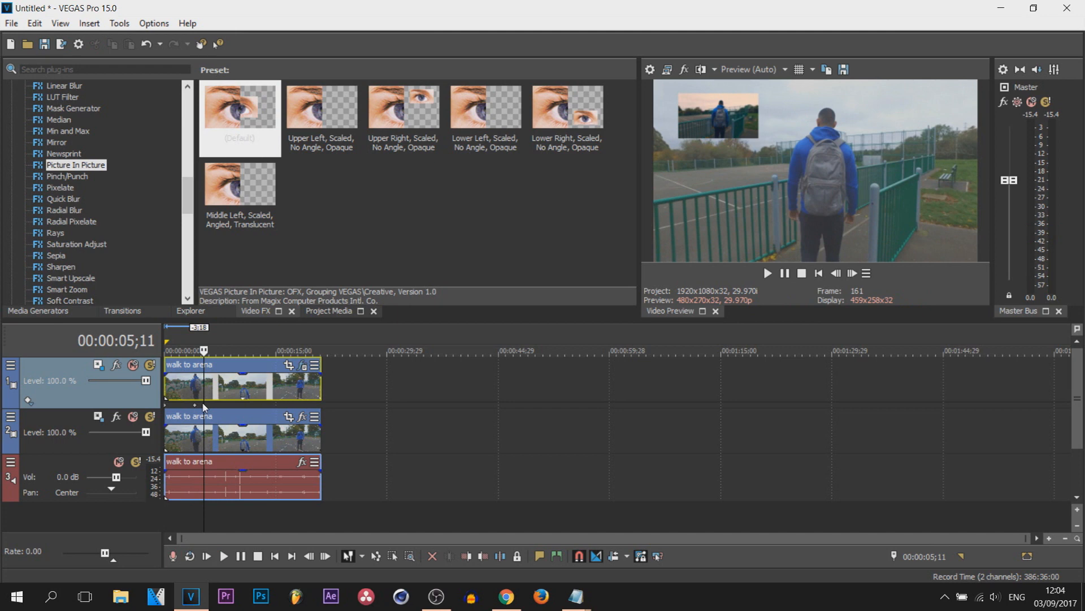
Examine track 1's Track Motion settings at the 00:00:04;04 keyframe, including rotation and keyframe smoothness.
click(197, 417)
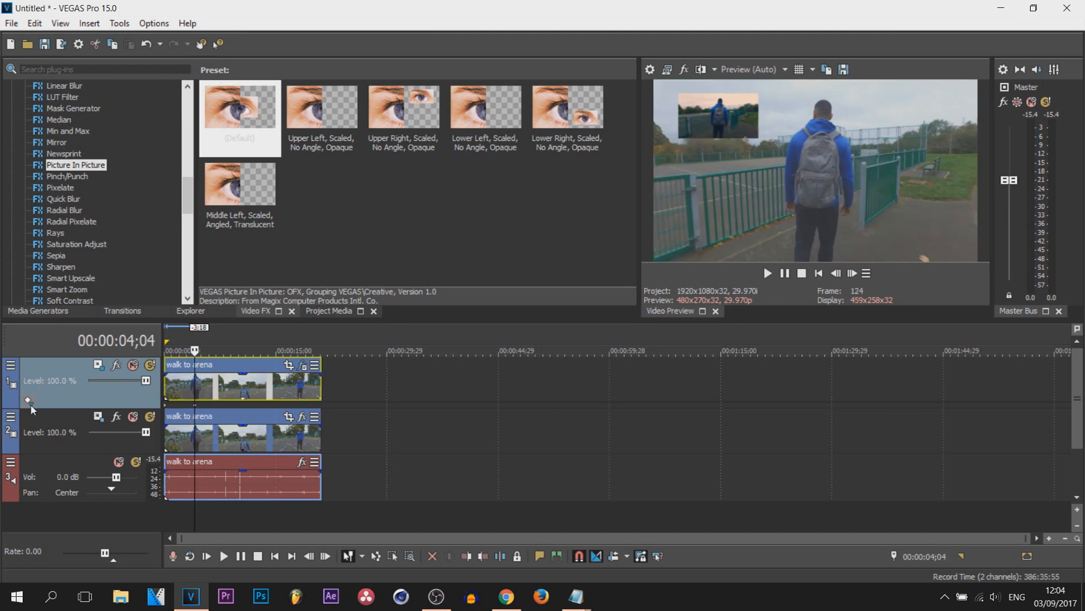
click(100, 365)
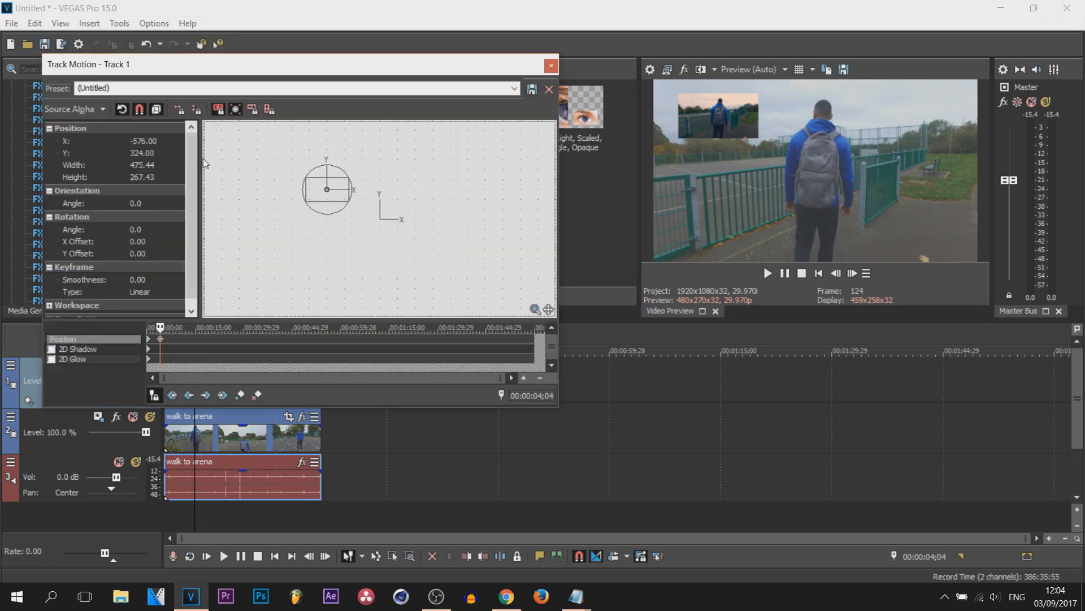
scroll(191, 160, down, 1)
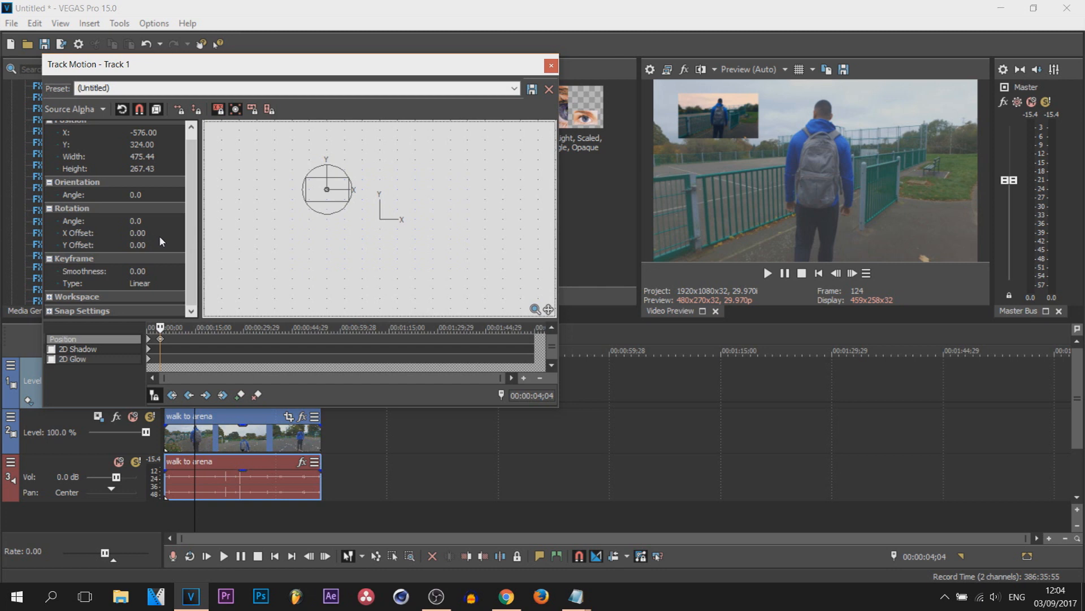
click(551, 66)
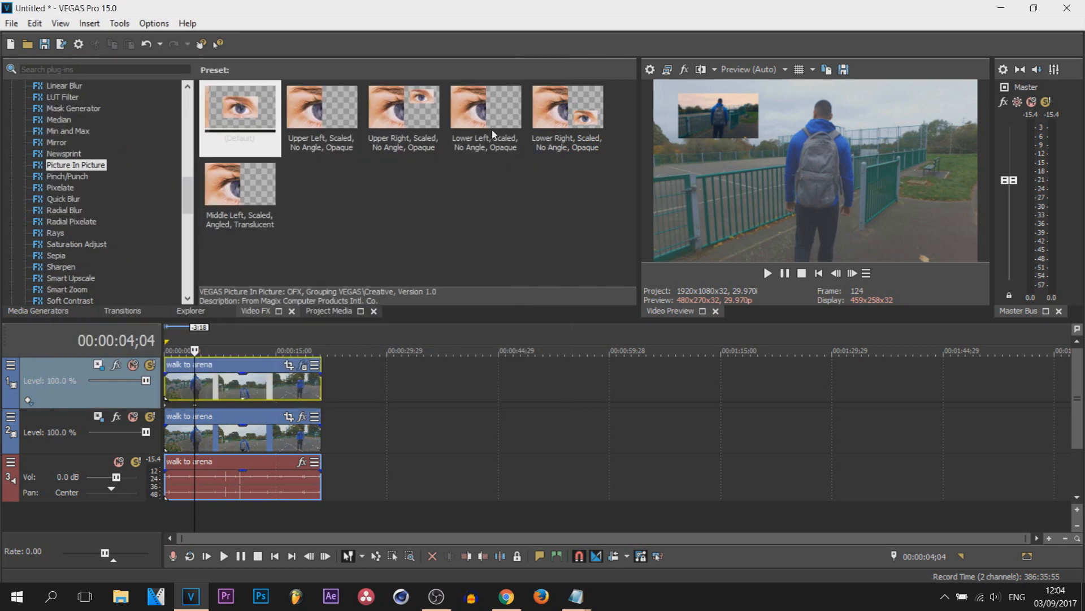